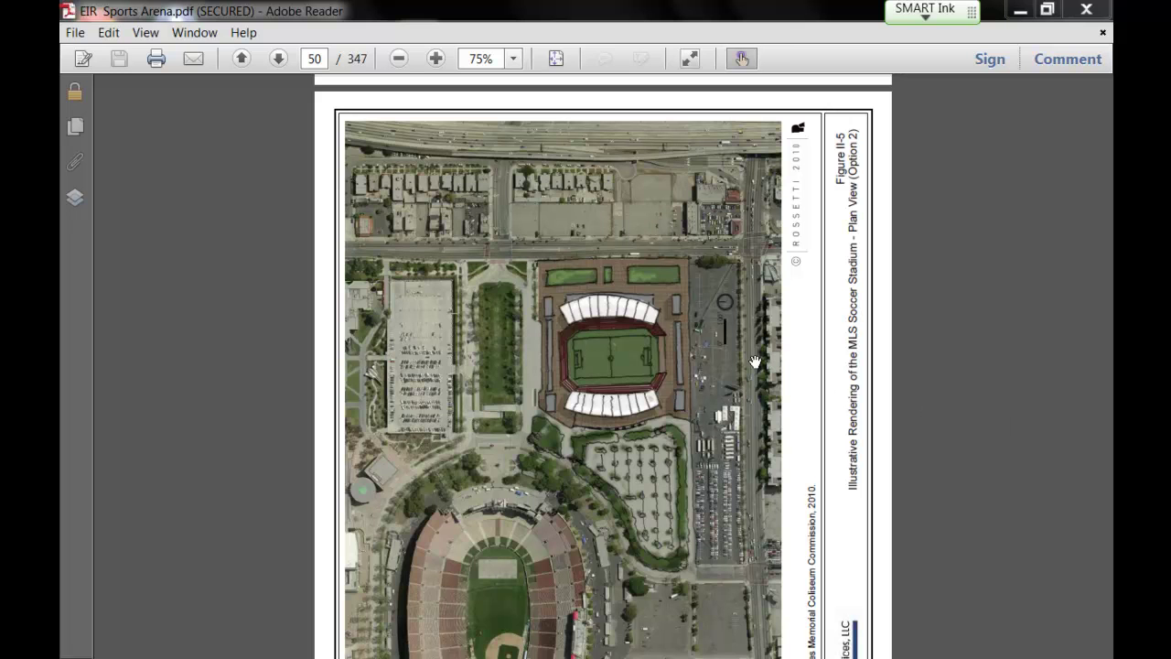
- Zoom the stadium plan page in Reader up to 125%, then back down to 102%
click(435, 59)
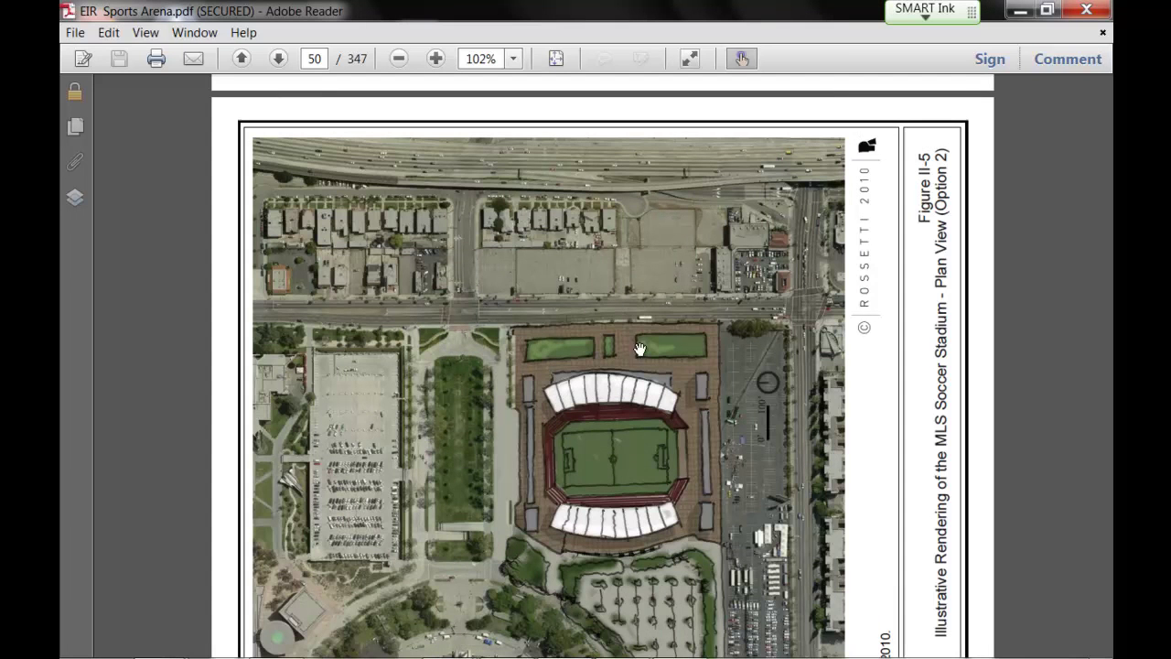
scroll(817, 435, down, 3)
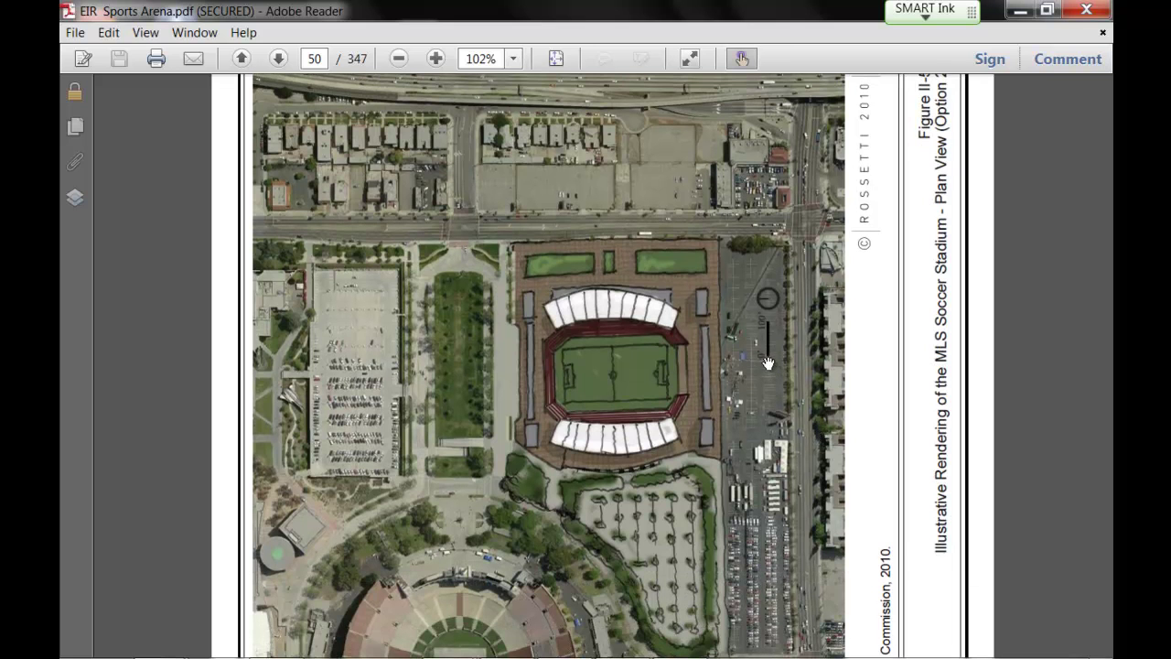
click(436, 59)
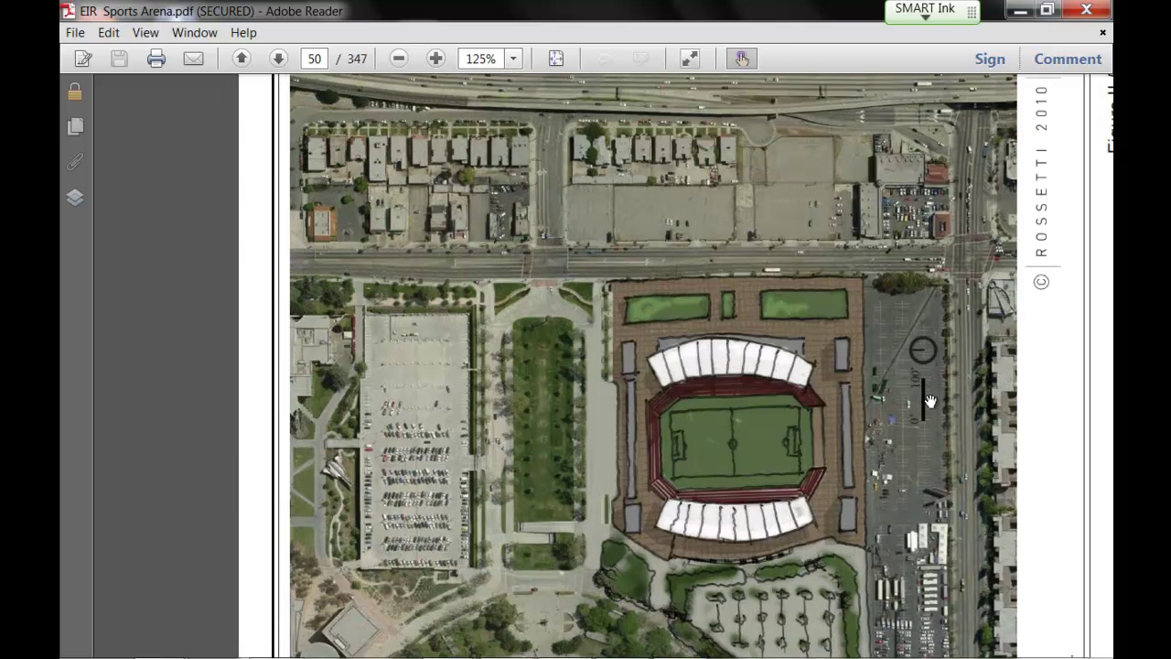
click(398, 59)
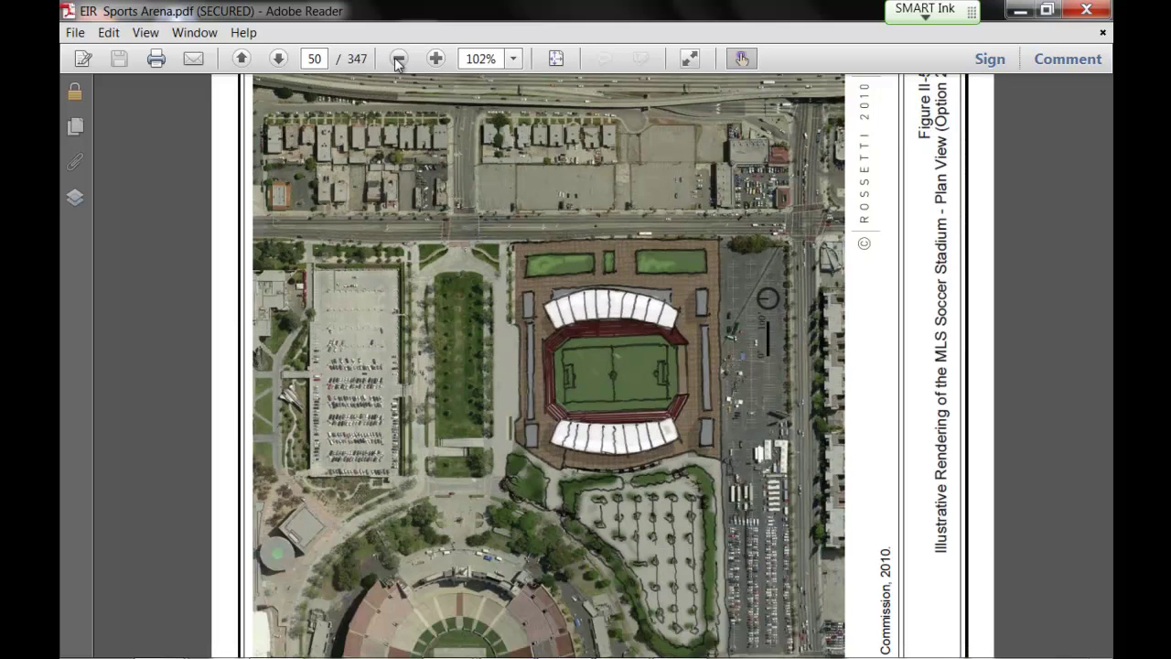
- Minimize Reader and bring up AutoCAD Architecture with the Welcome screen closed
click(1023, 13)
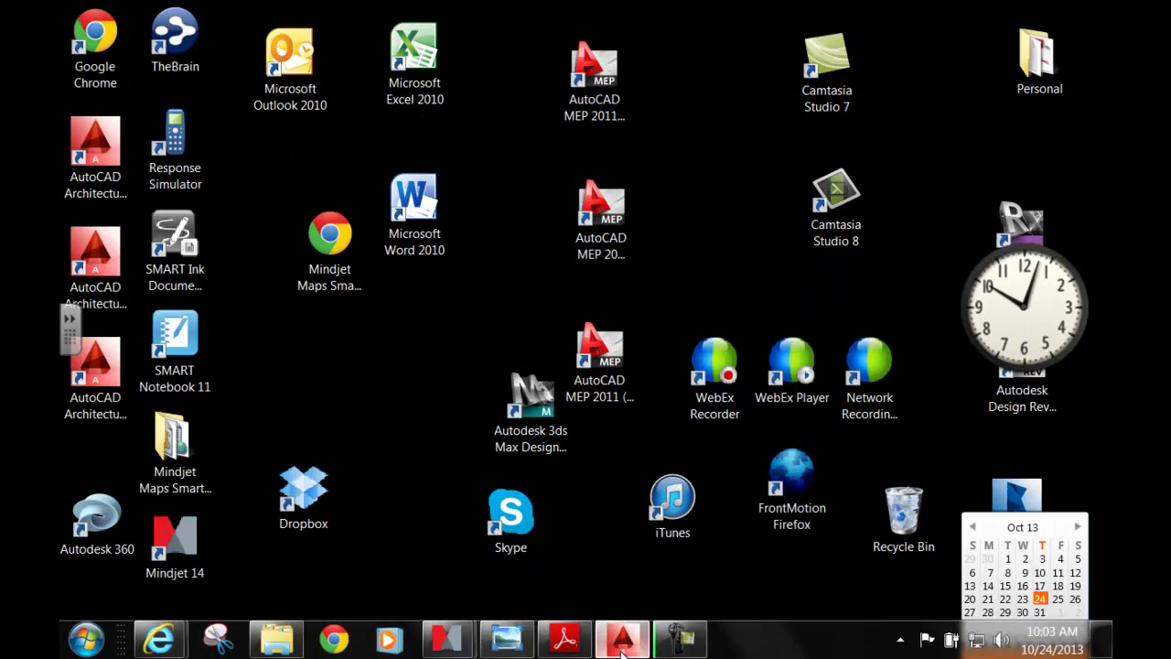
click(622, 640)
click(932, 59)
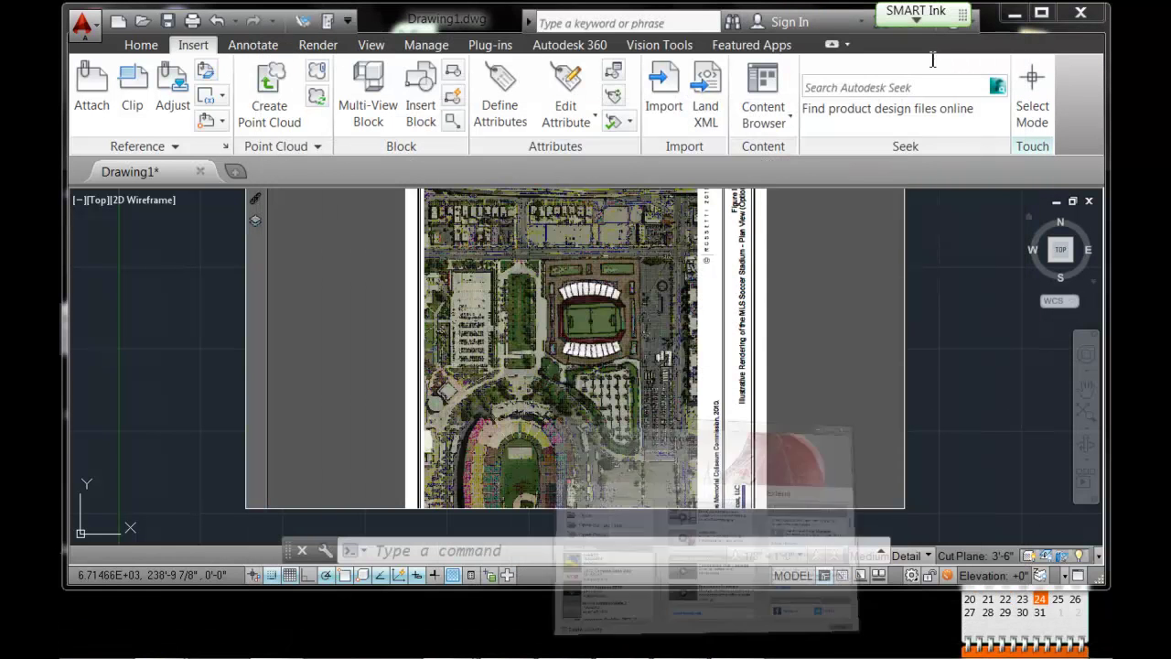
- Window-select the pasted stadium image and delete it
right_click(162, 319)
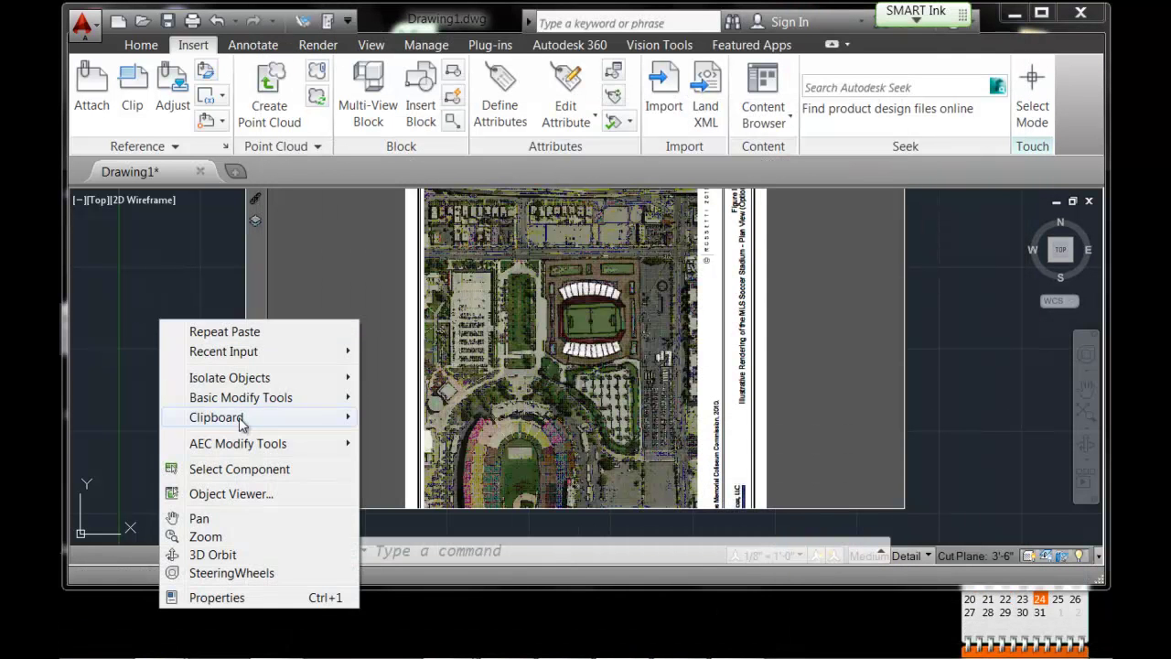
click(1005, 363)
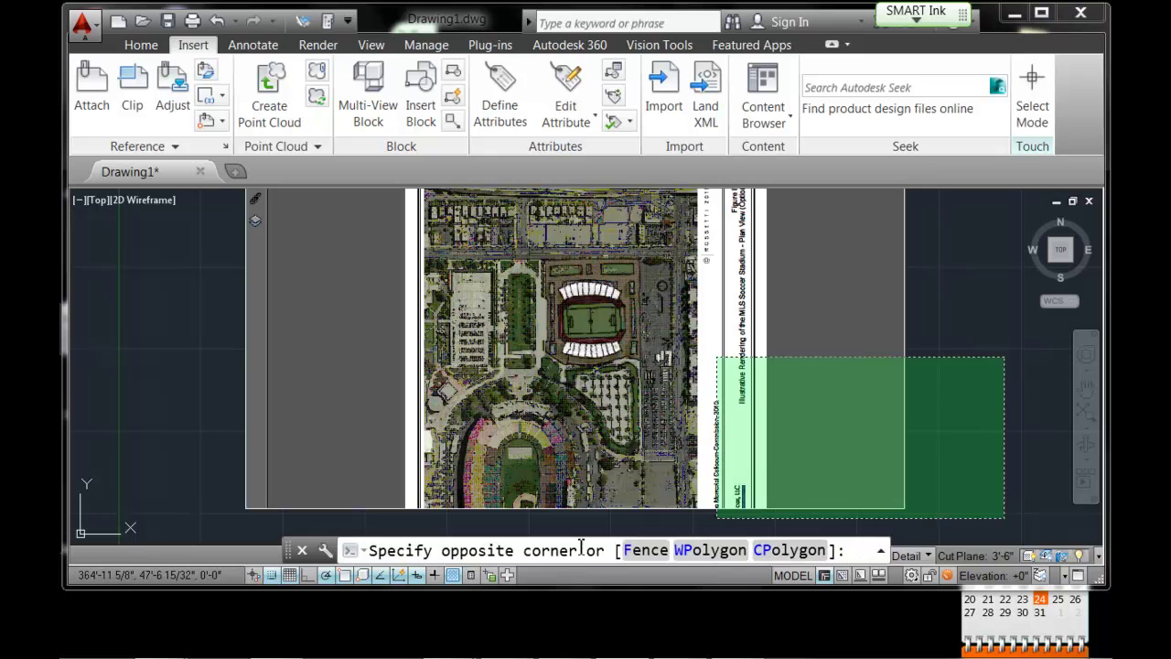
click(956, 419)
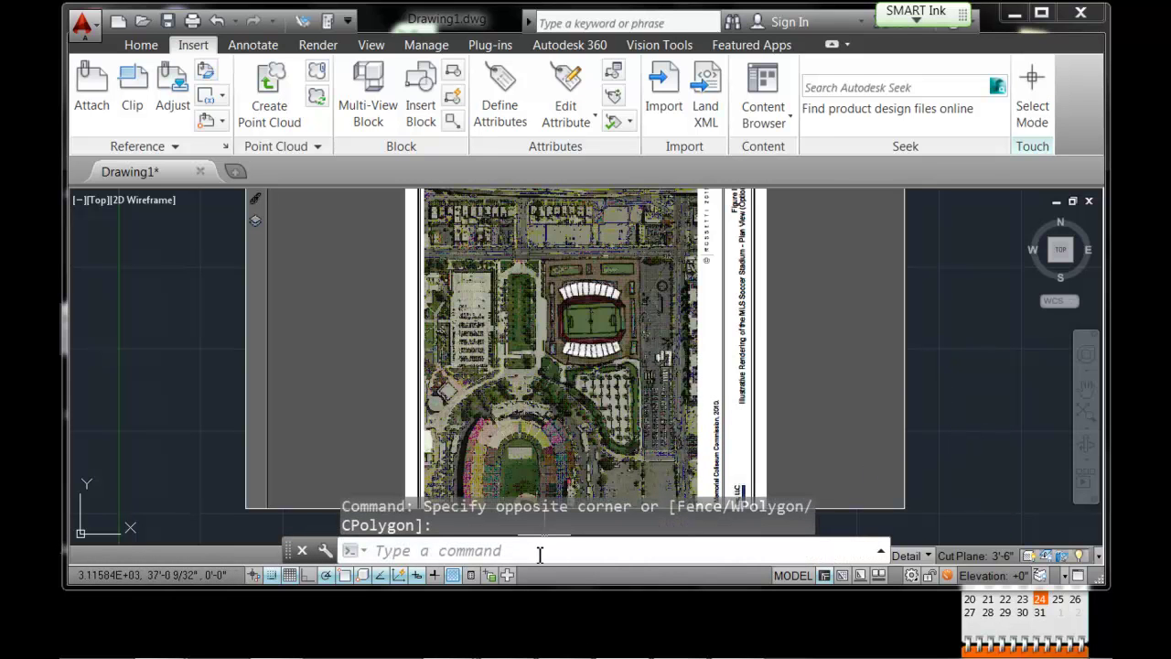
click(903, 439)
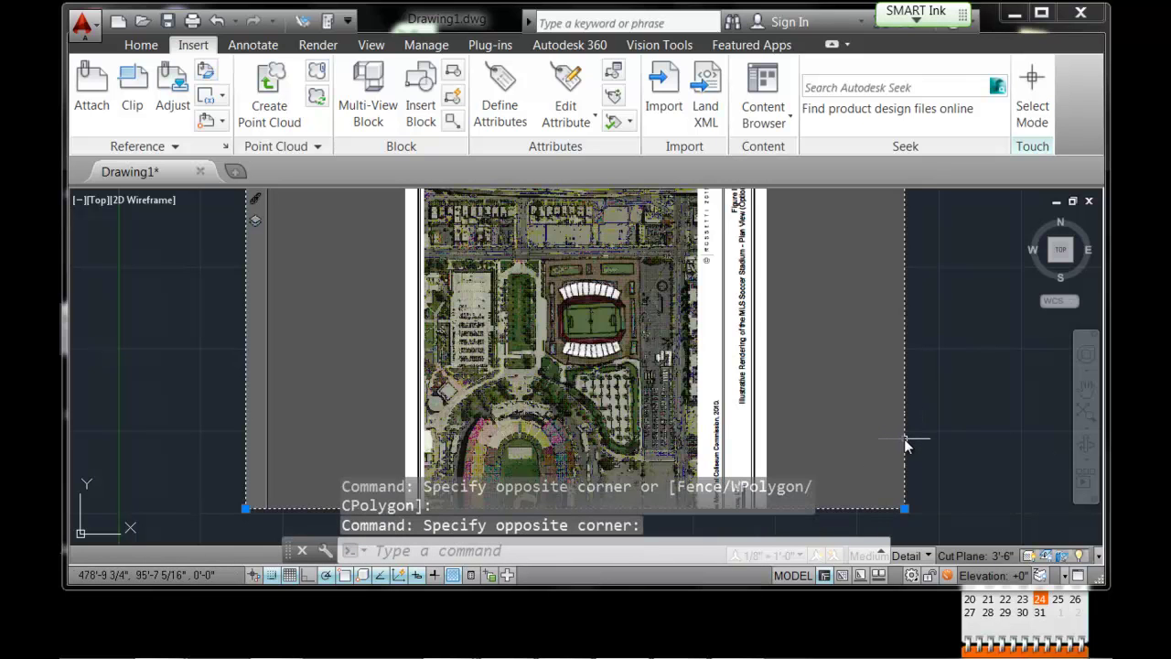
key(Delete)
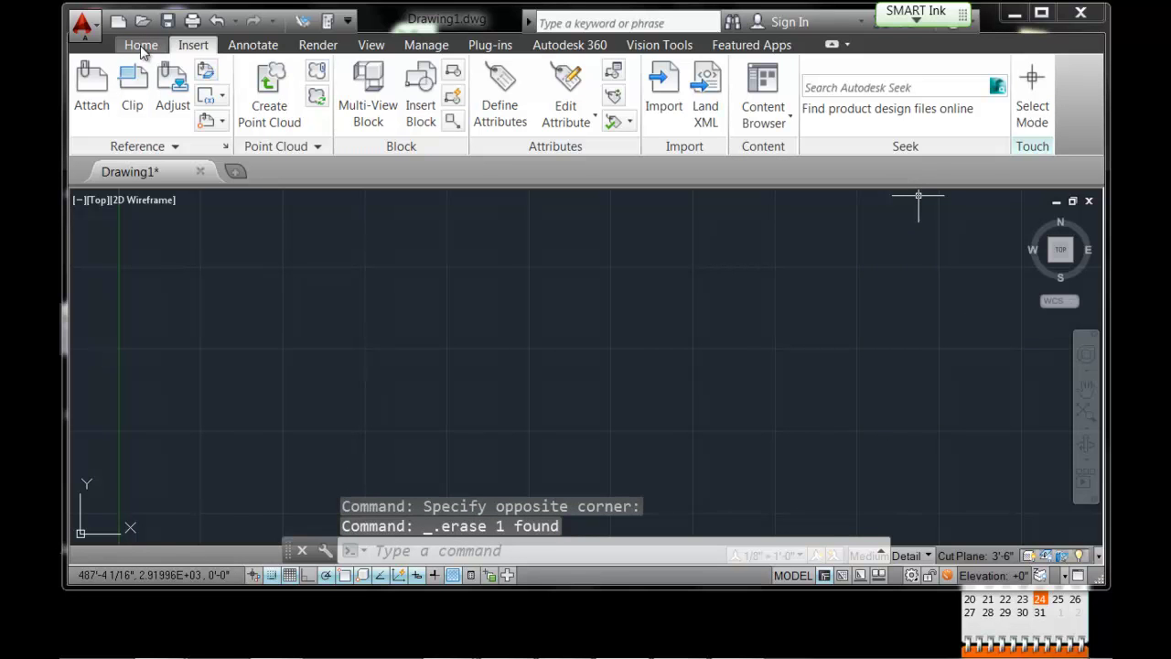
- Cancel an image attach after browsing to Local Disk (C:), then minimize AutoCAD
click(89, 96)
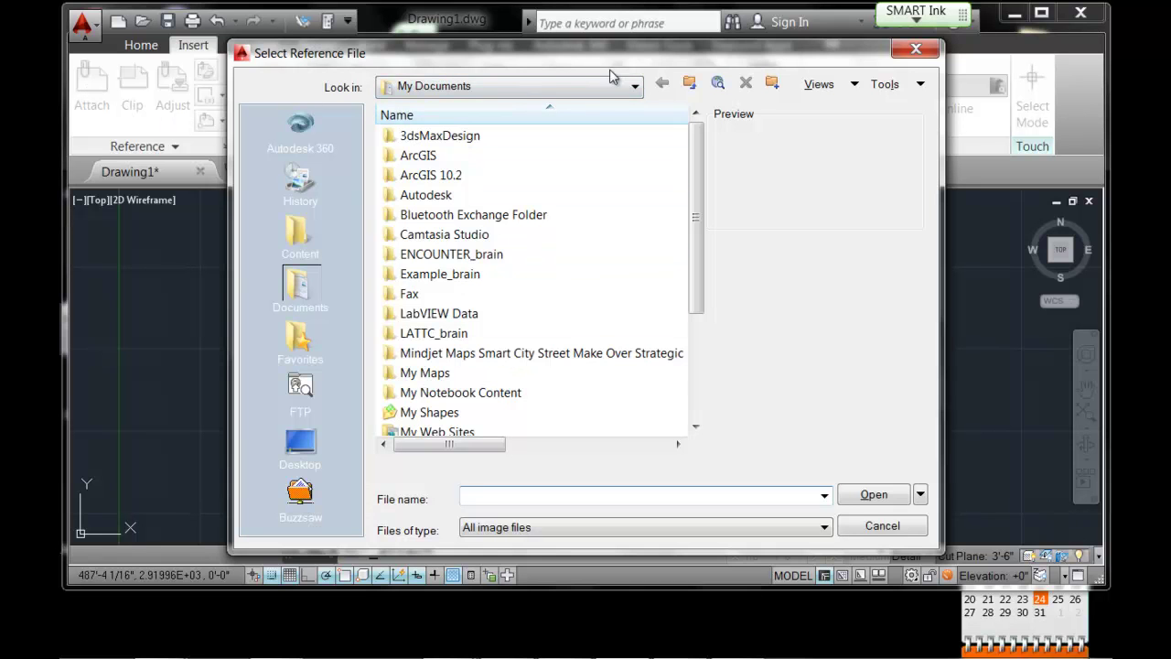
click(636, 85)
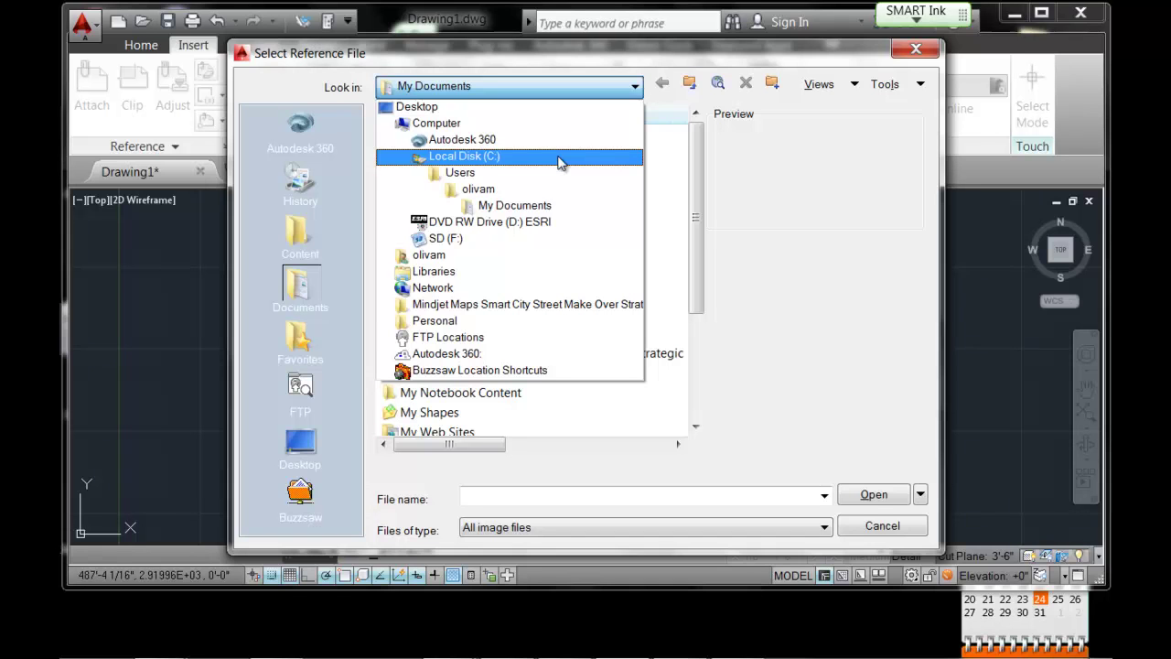
click(561, 162)
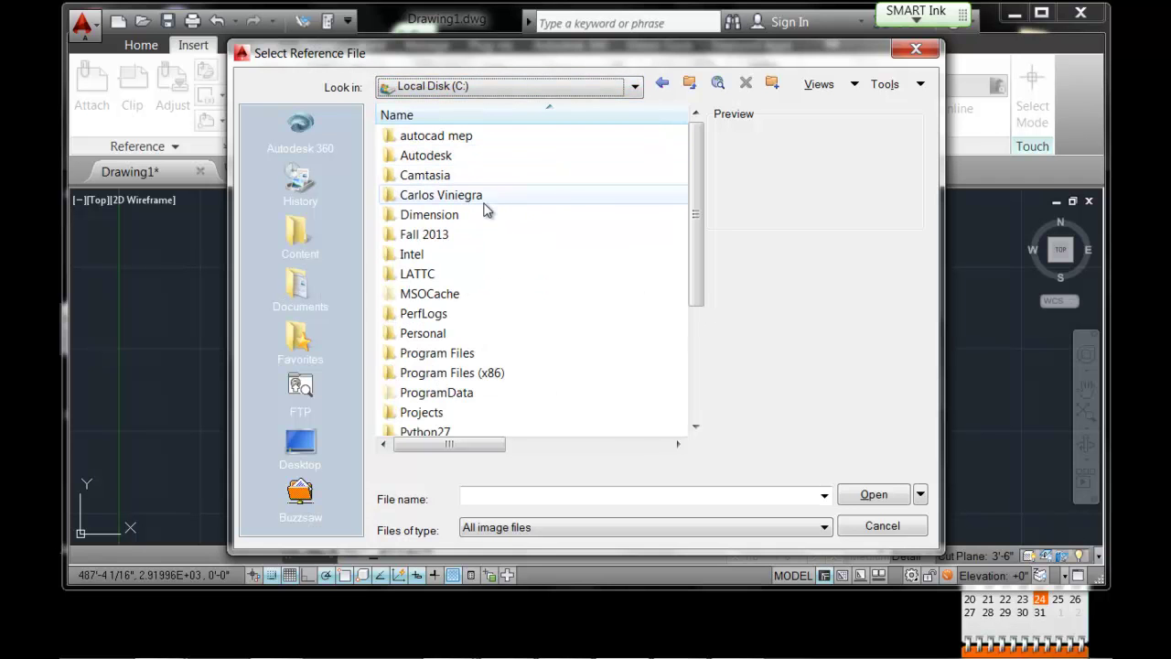
click(887, 528)
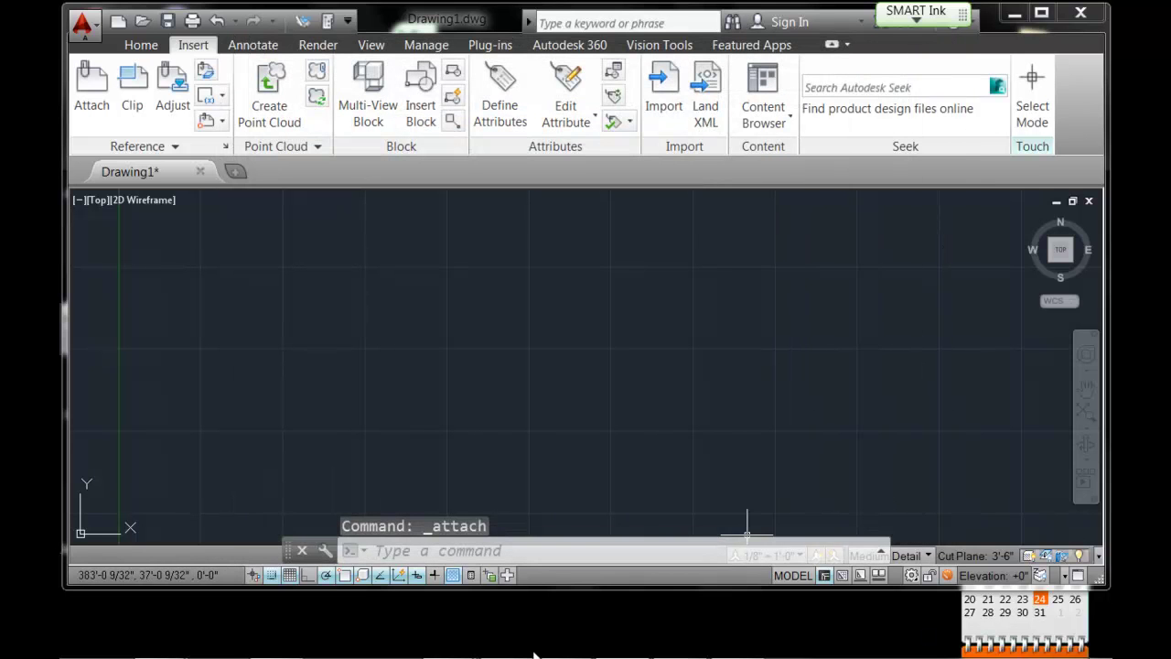
click(1013, 14)
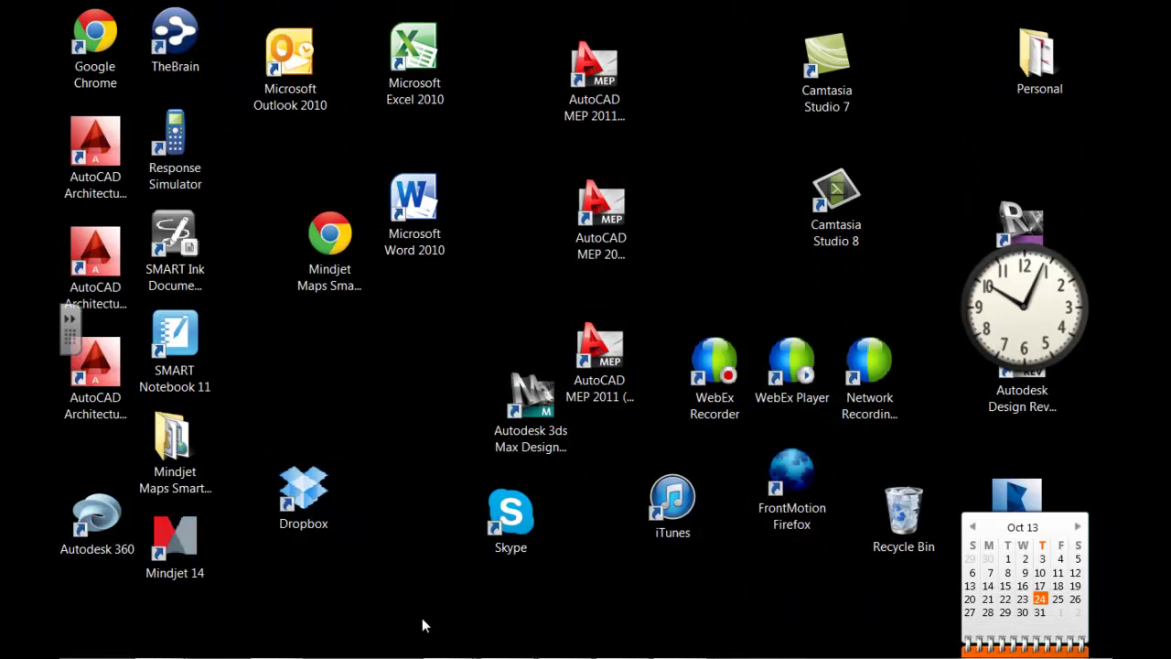
- Launch Microsoft PowerPoint 2010 from the Start menu
mouse_move(230, 651)
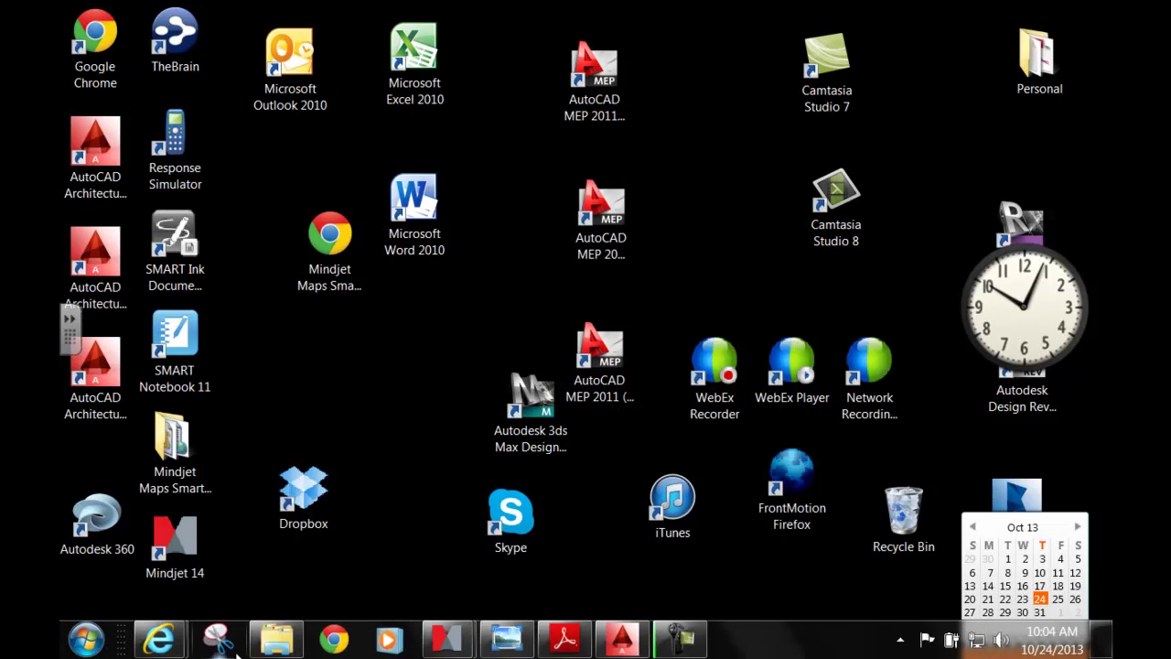
mouse_move(320, 600)
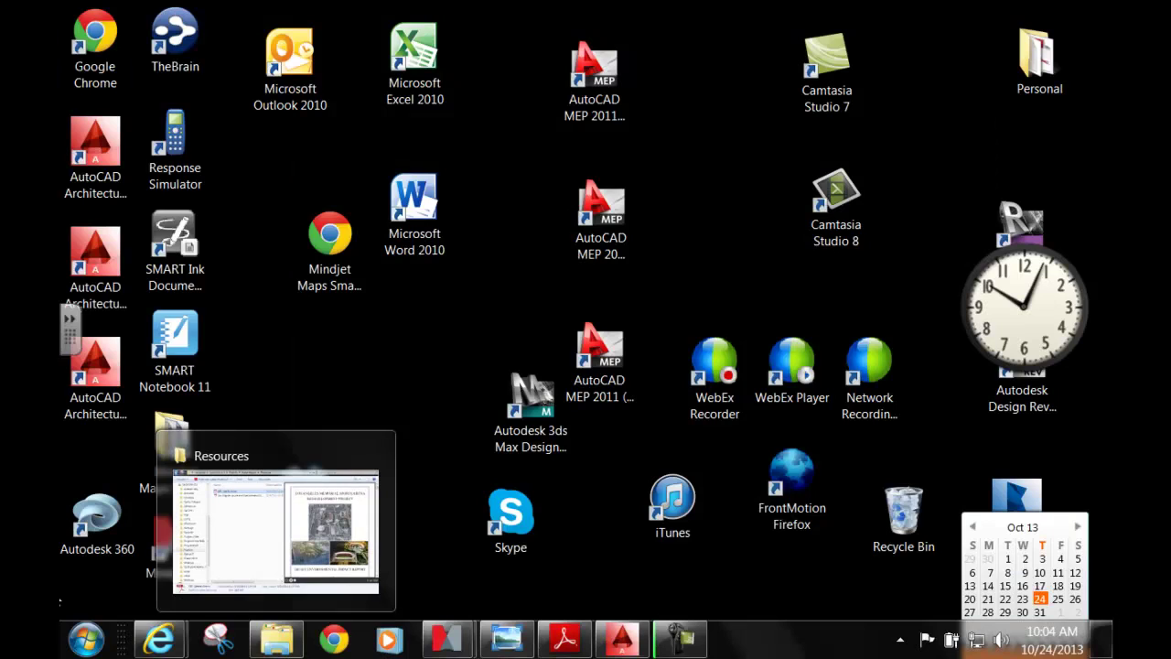
click(91, 645)
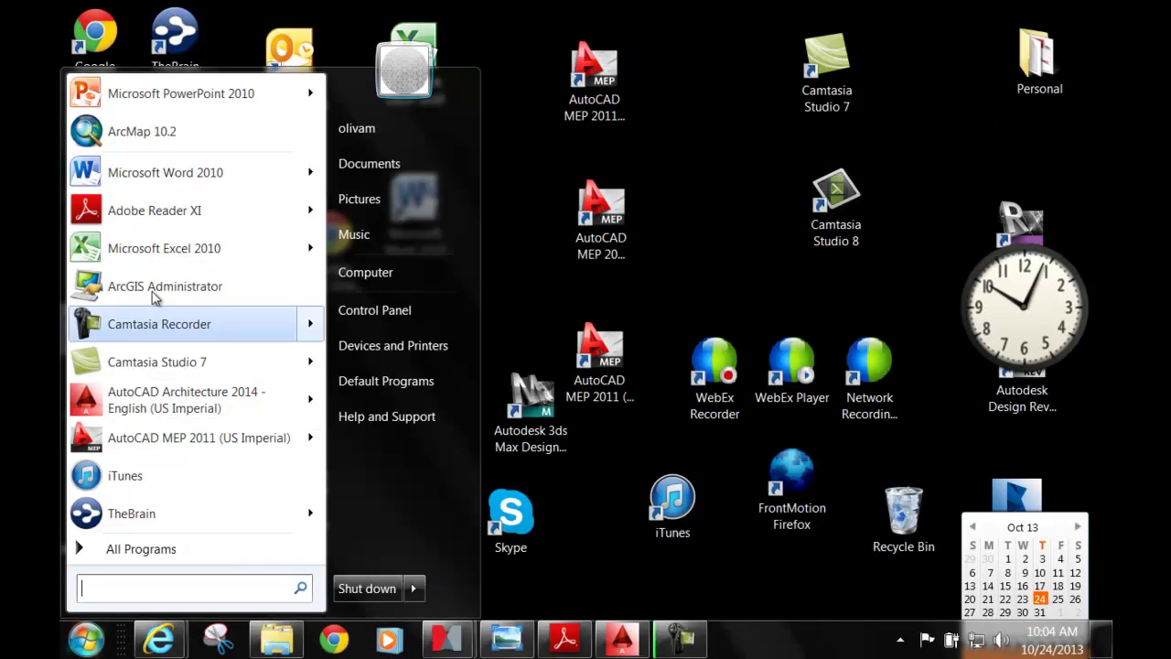
click(168, 555)
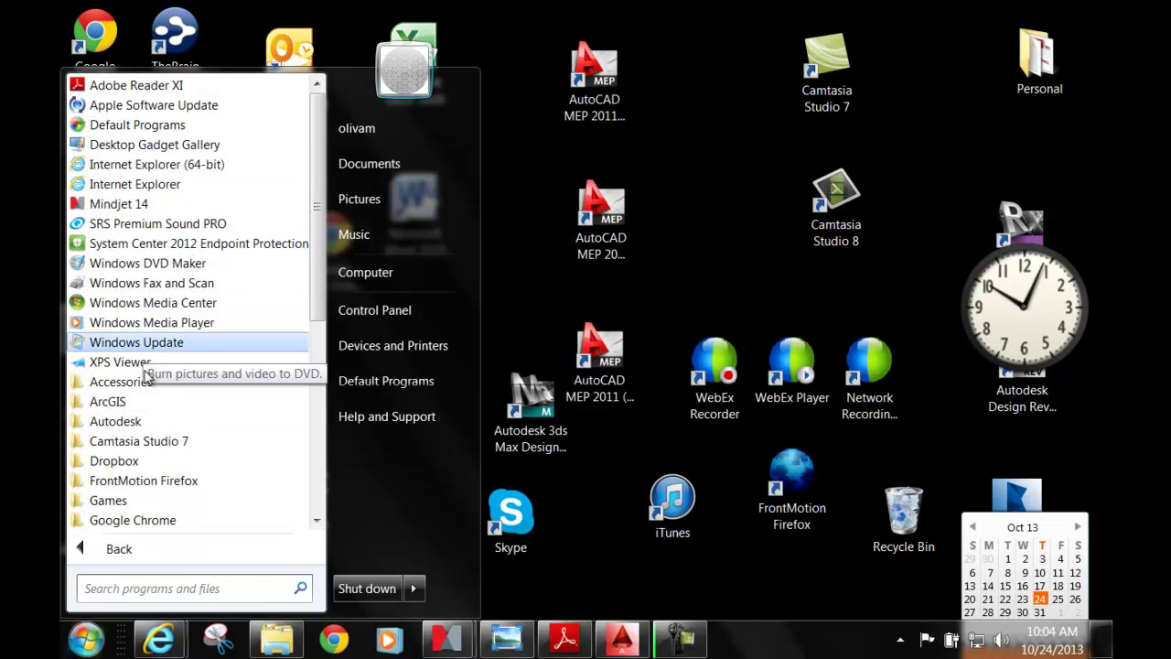
click(582, 499)
click(86, 641)
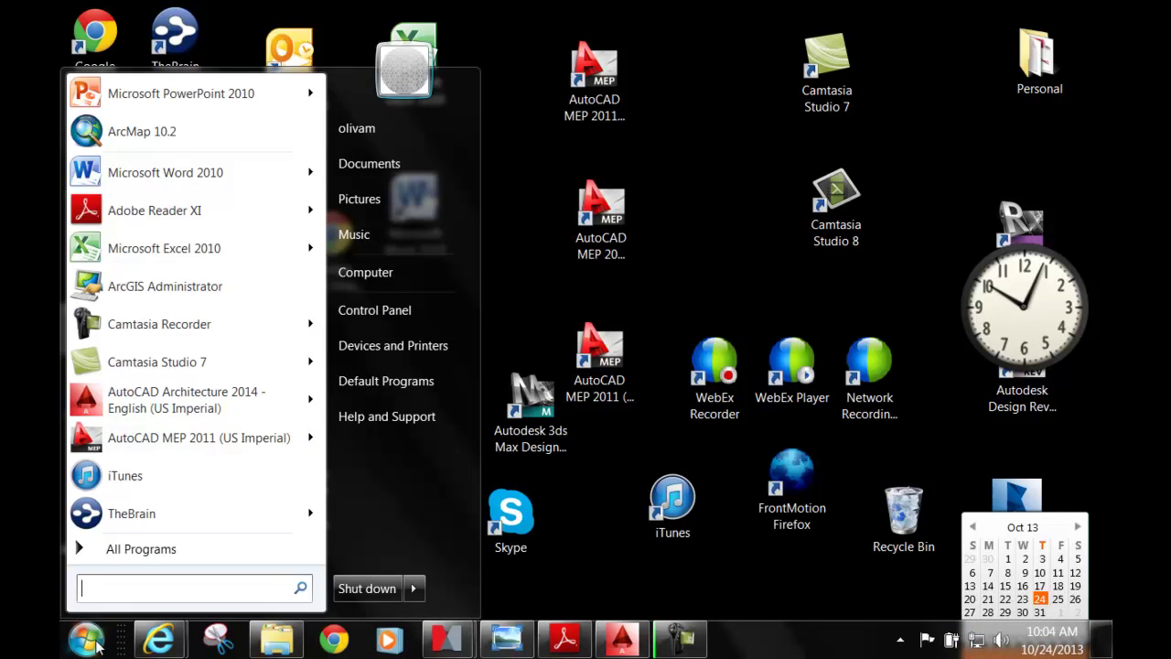
click(157, 91)
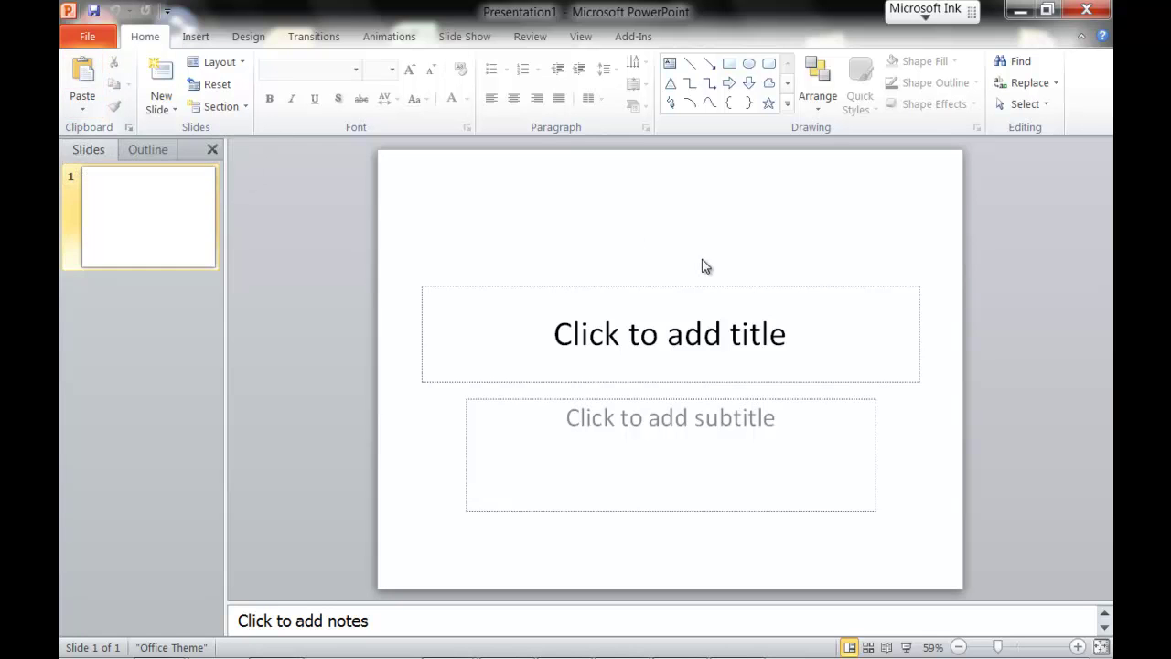
- Paste the stadium screenshot onto slide 1, enlarge it and move it up and left
click(87, 72)
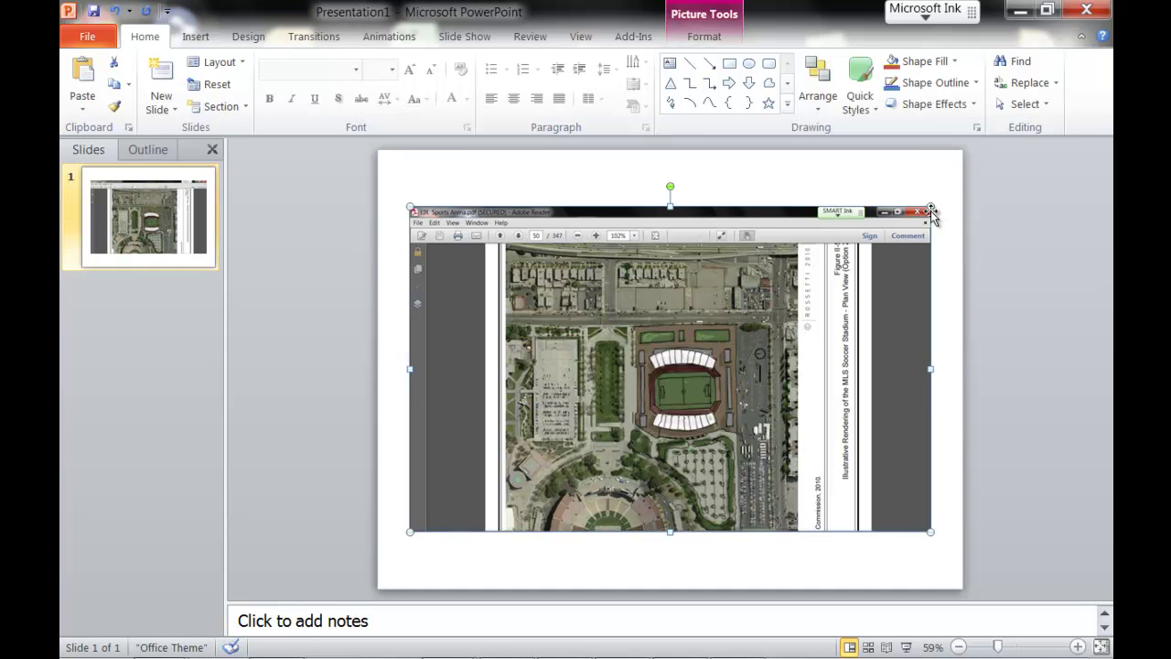
drag(930, 207, 997, 152)
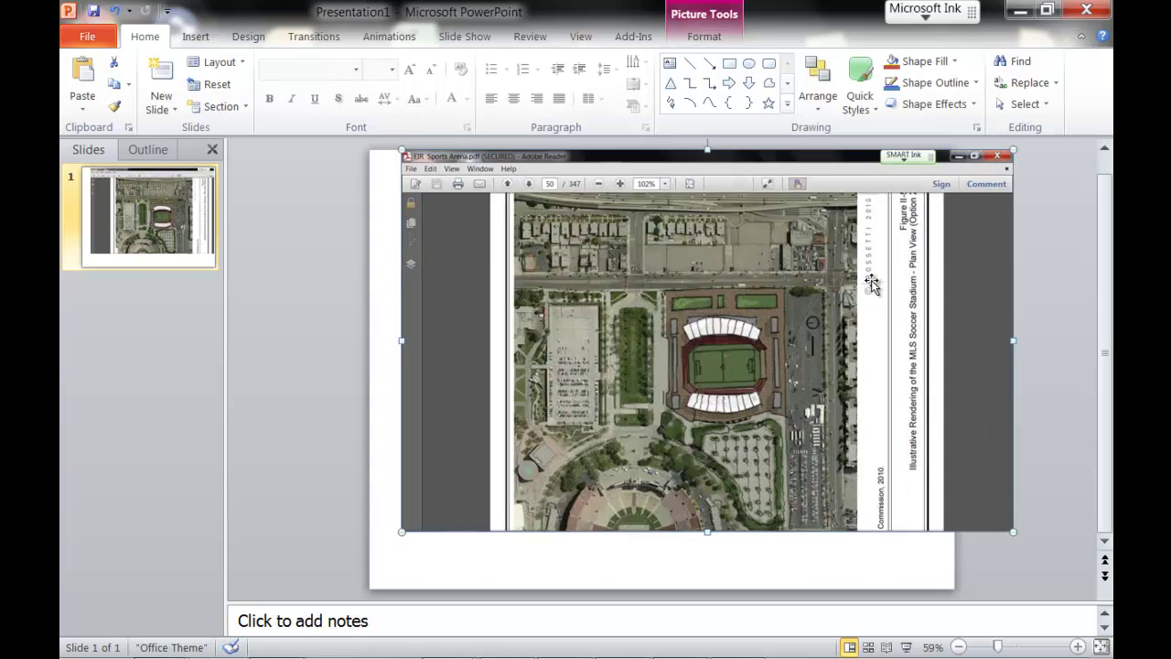
drag(870, 279, 775, 312)
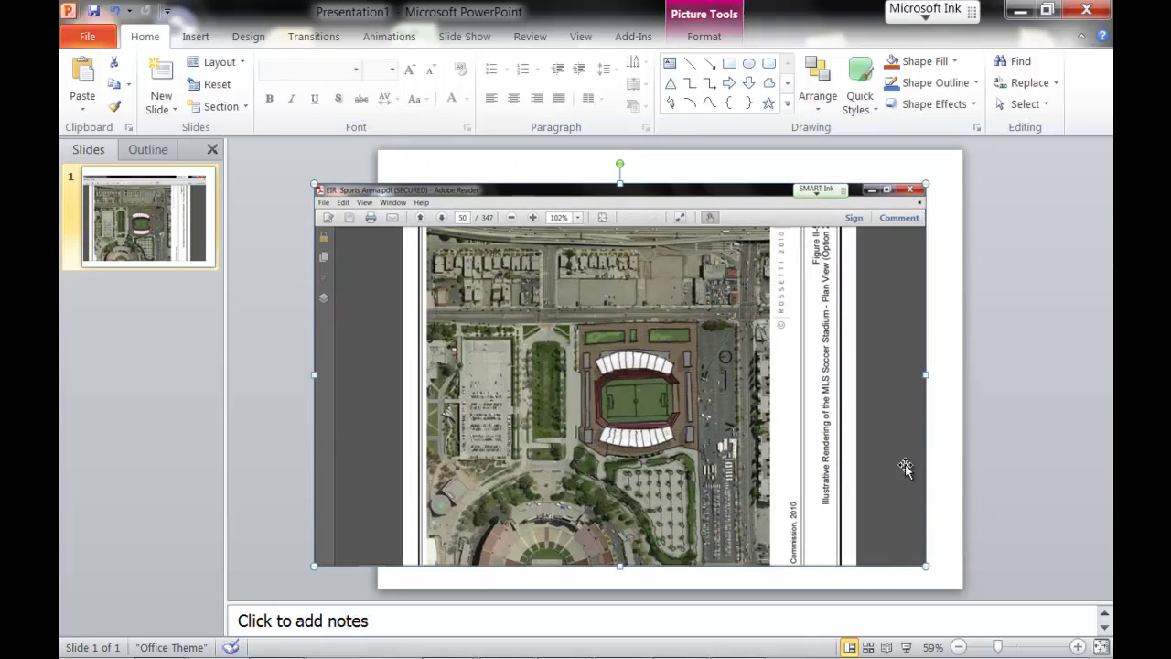
drag(925, 565, 1024, 624)
drag(802, 474, 783, 430)
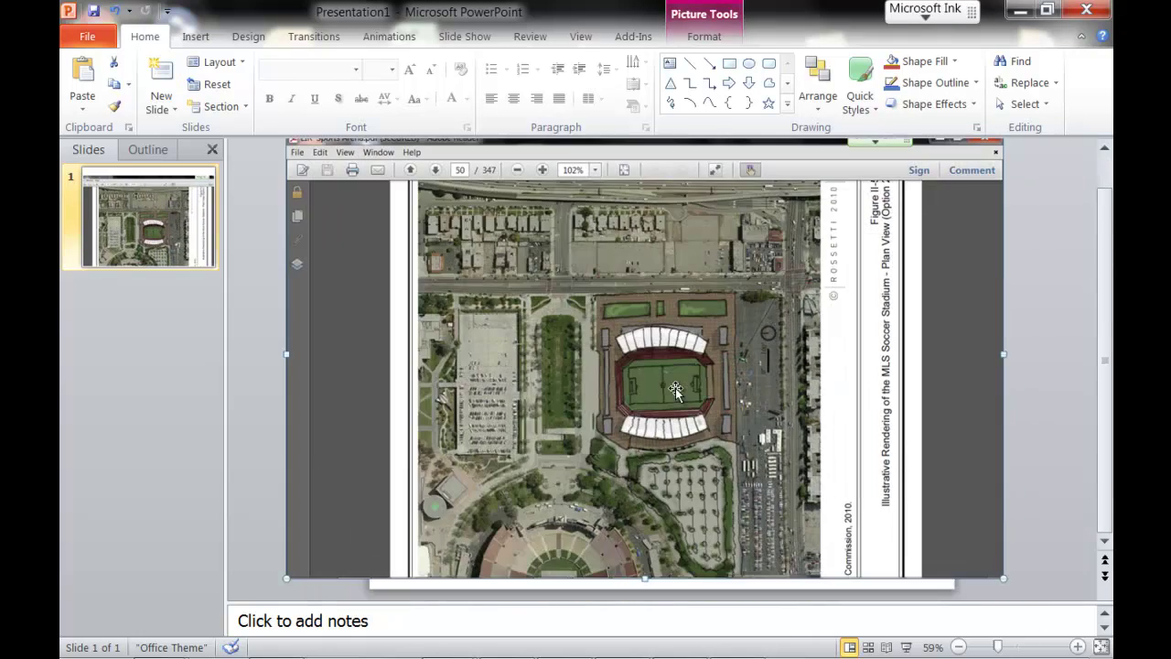
click(958, 647)
click(958, 647)
- Crop the picture's top, right and left edges down to the aerial photo
click(696, 35)
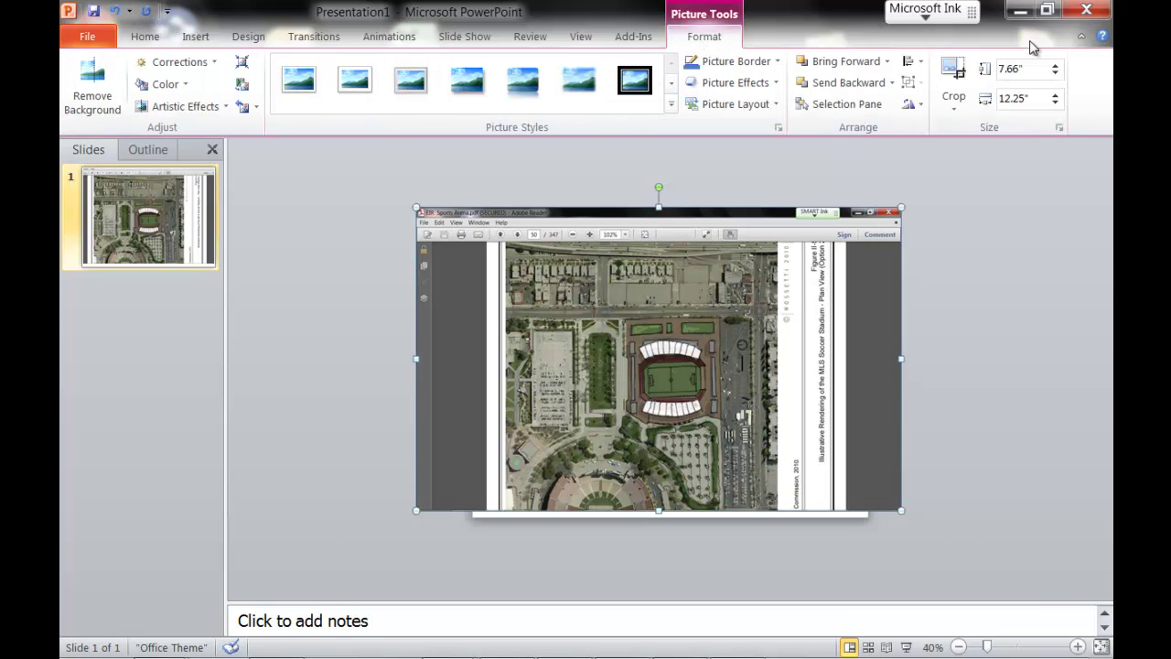
click(954, 75)
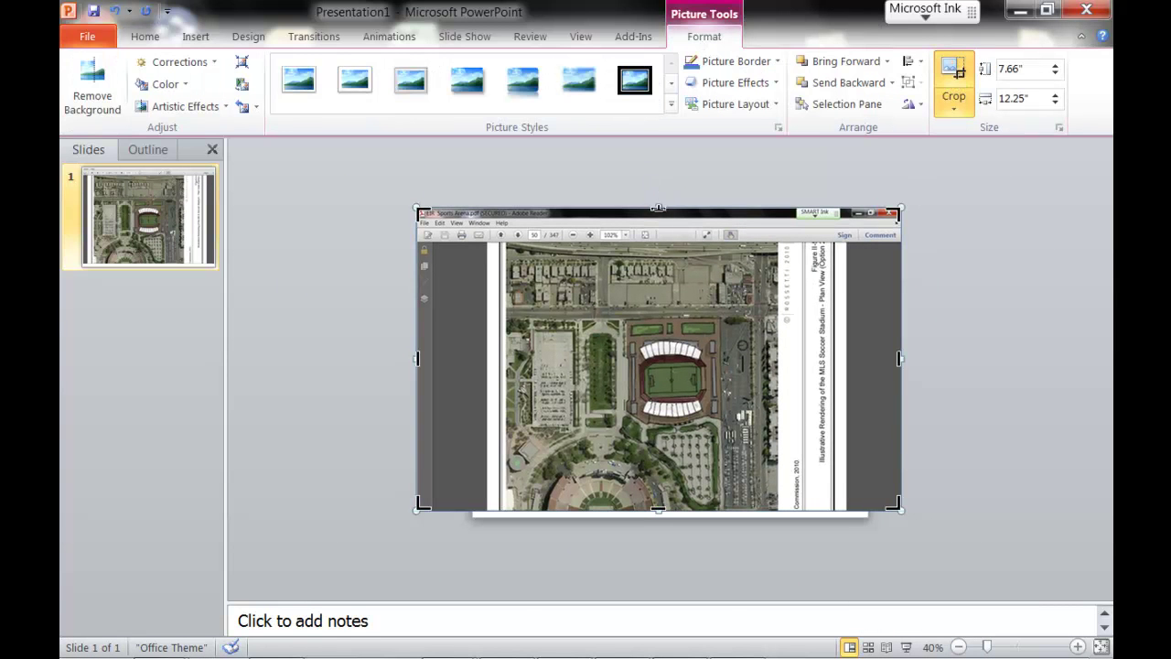
drag(658, 213, 659, 247)
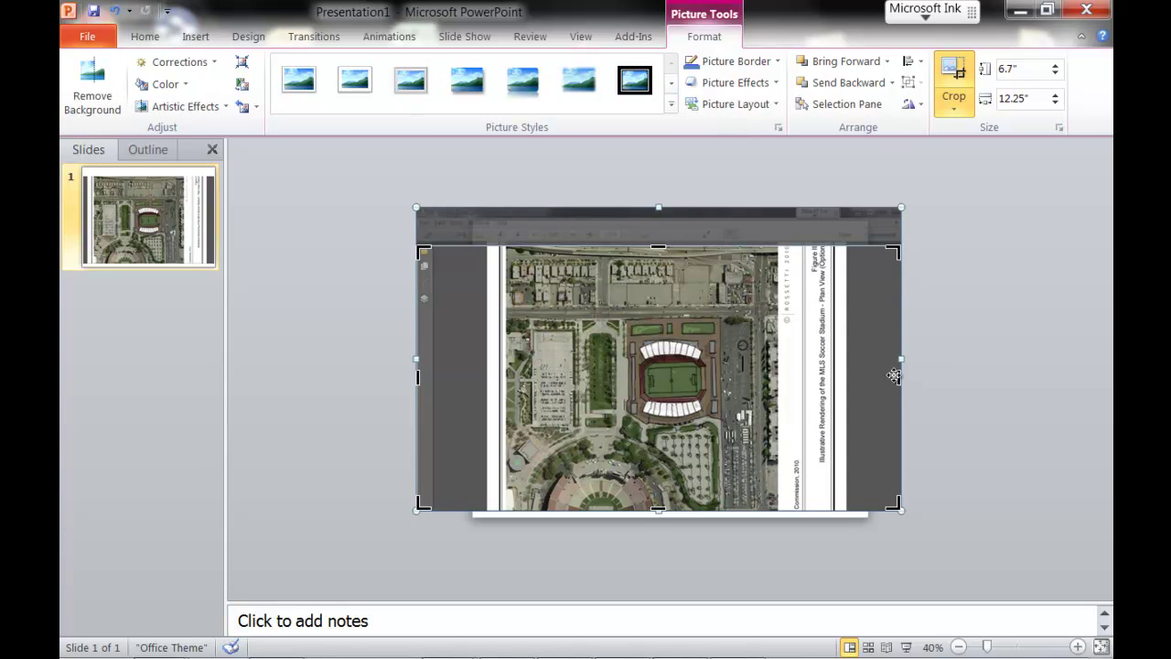
drag(898, 375, 780, 375)
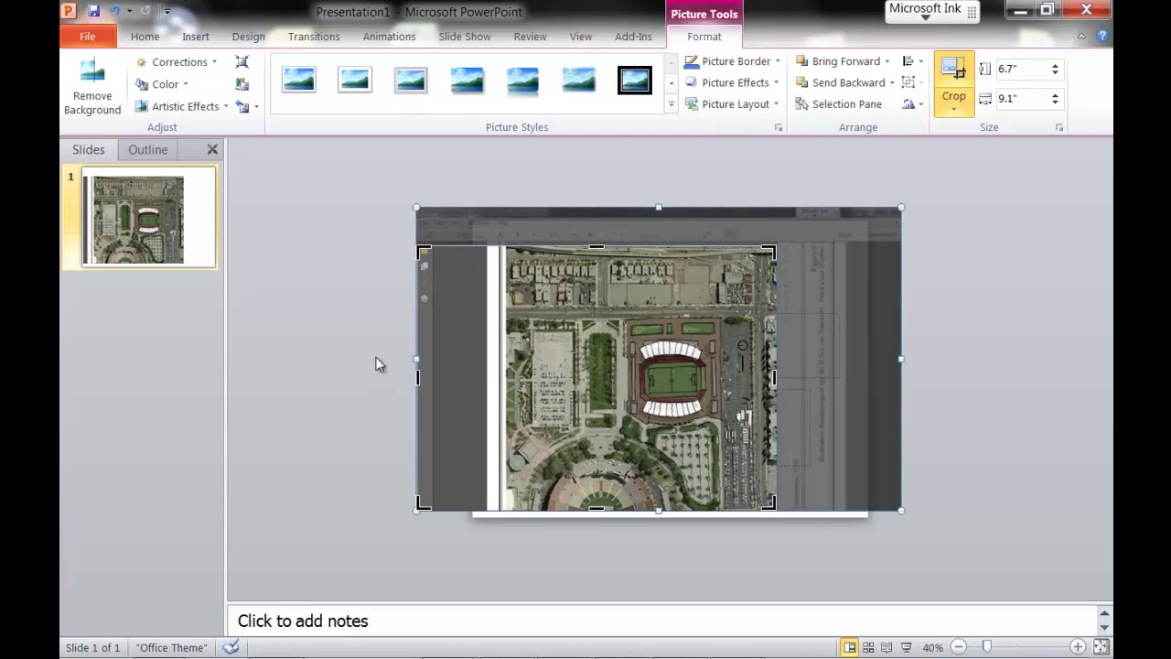
drag(418, 376, 506, 379)
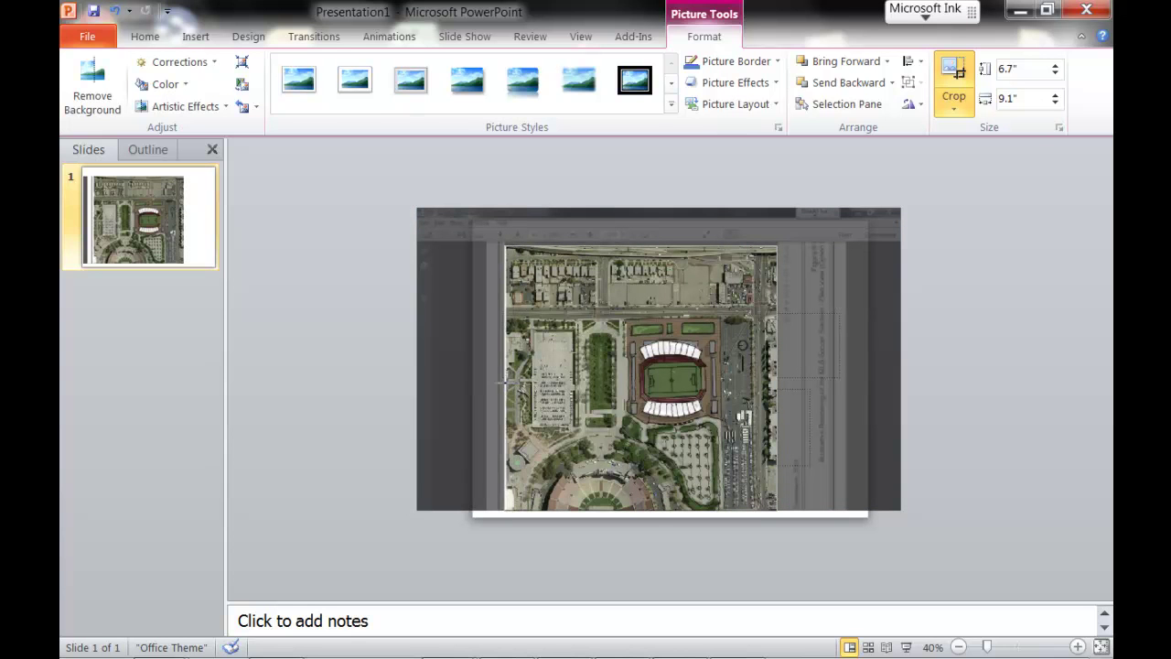
- Finish the crop and start Save As with JPEG as the file type
click(978, 389)
click(75, 35)
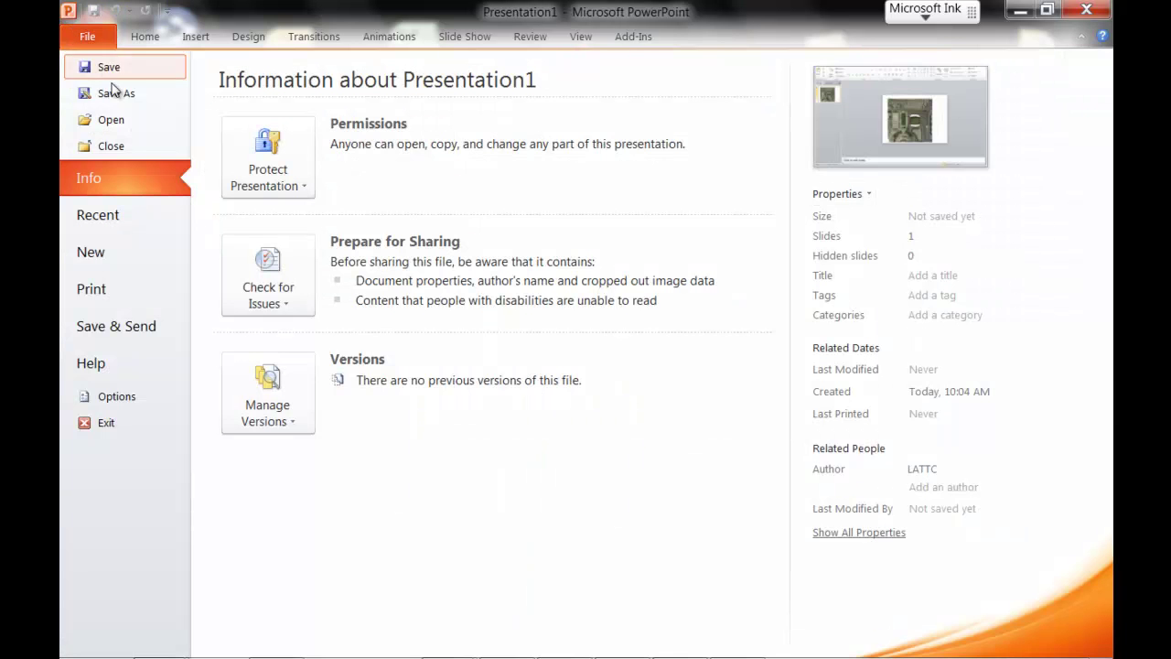
click(115, 92)
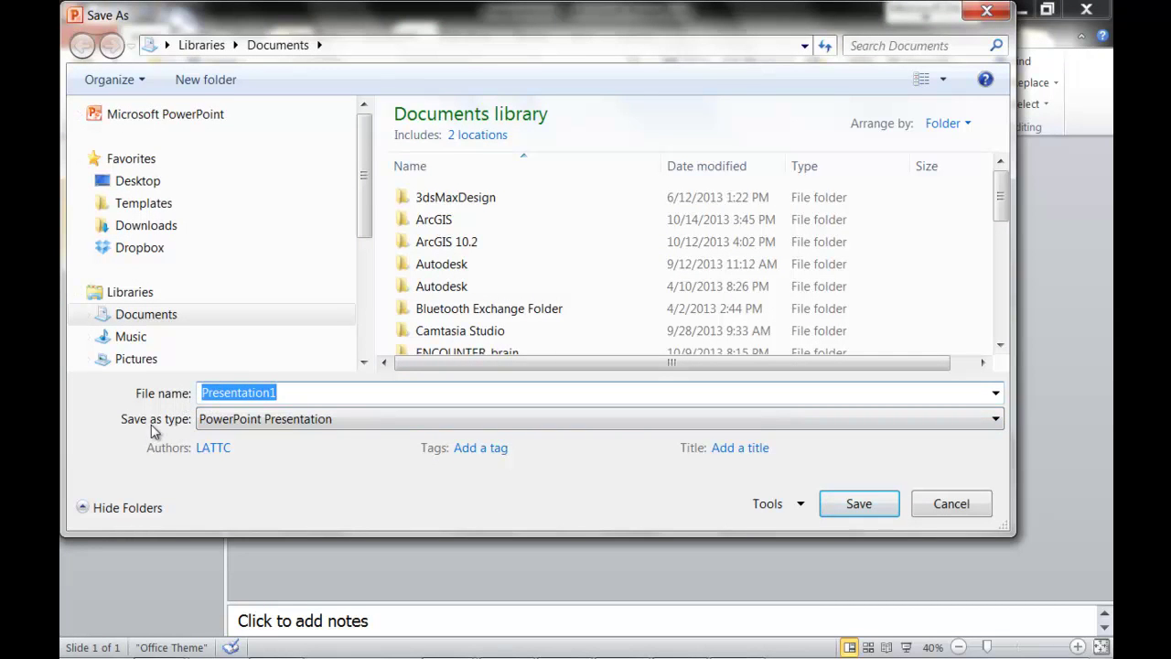
click(995, 419)
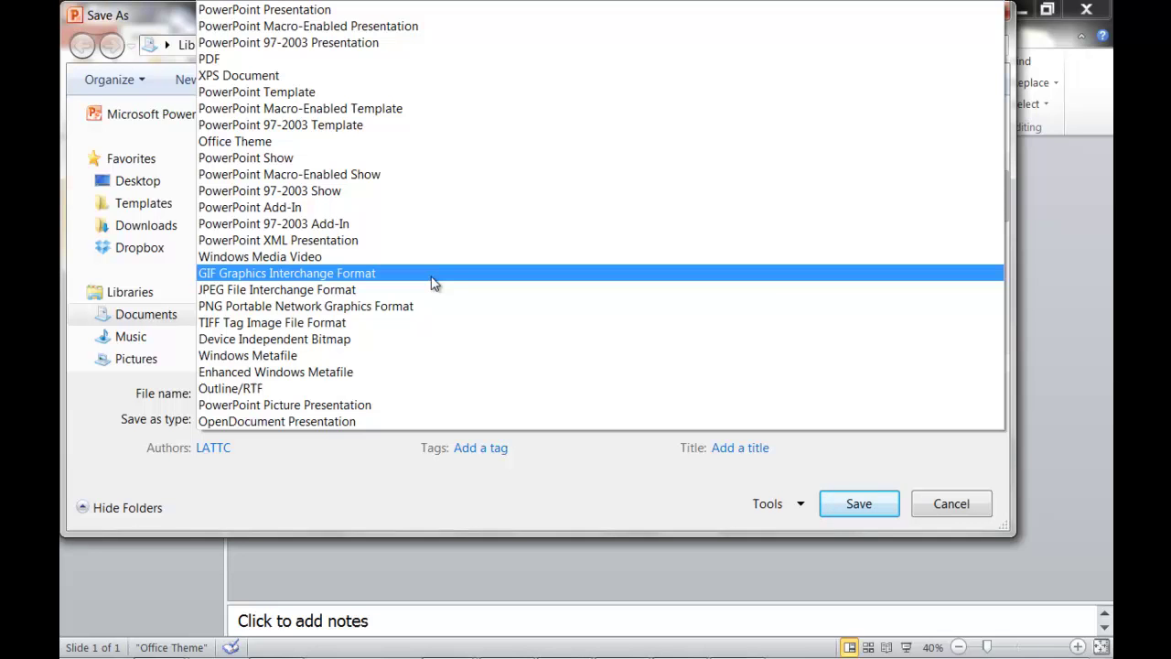
click(439, 290)
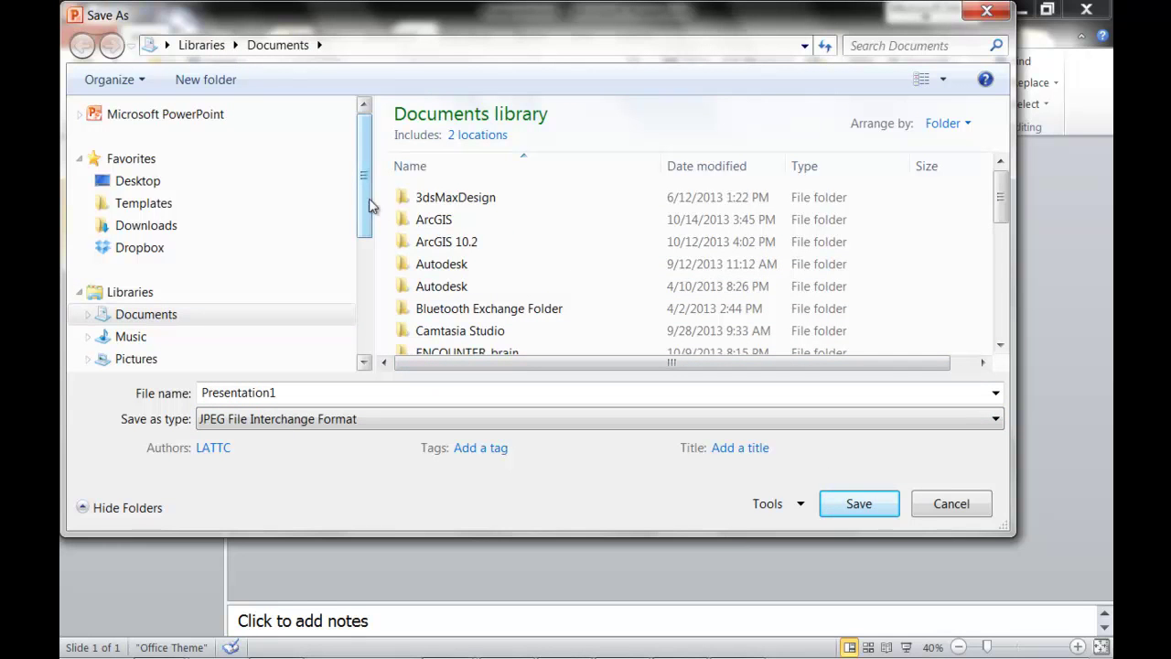
- Browse to the C:\Fall 2013\Draft 63 folder
drag(366, 178, 361, 258)
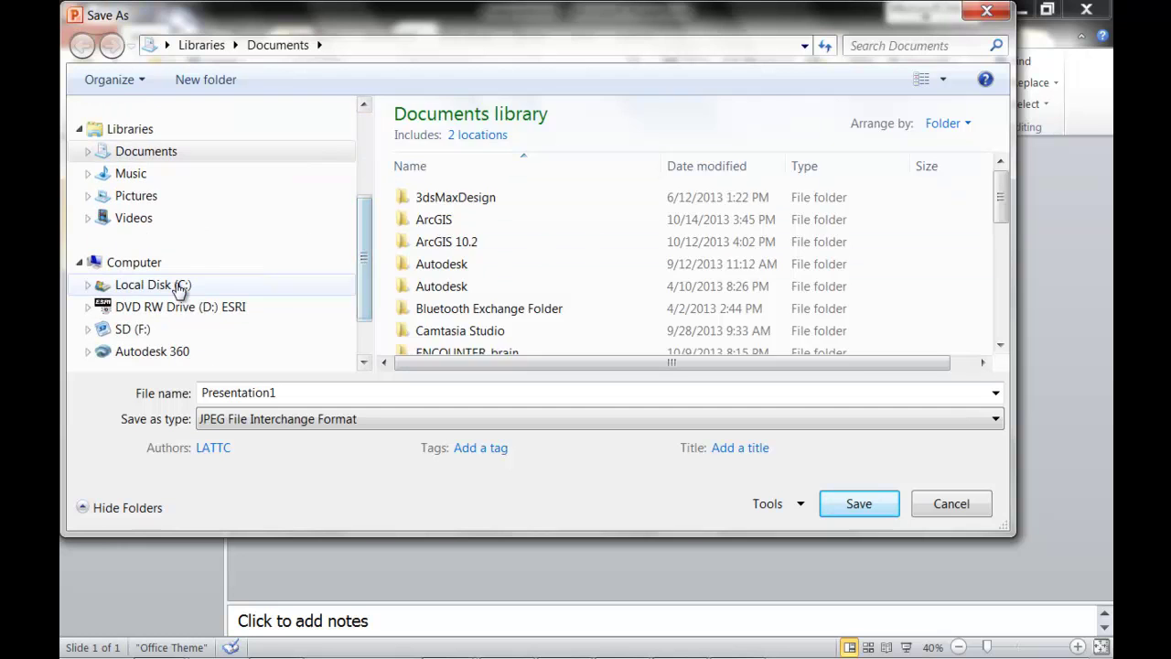
click(176, 286)
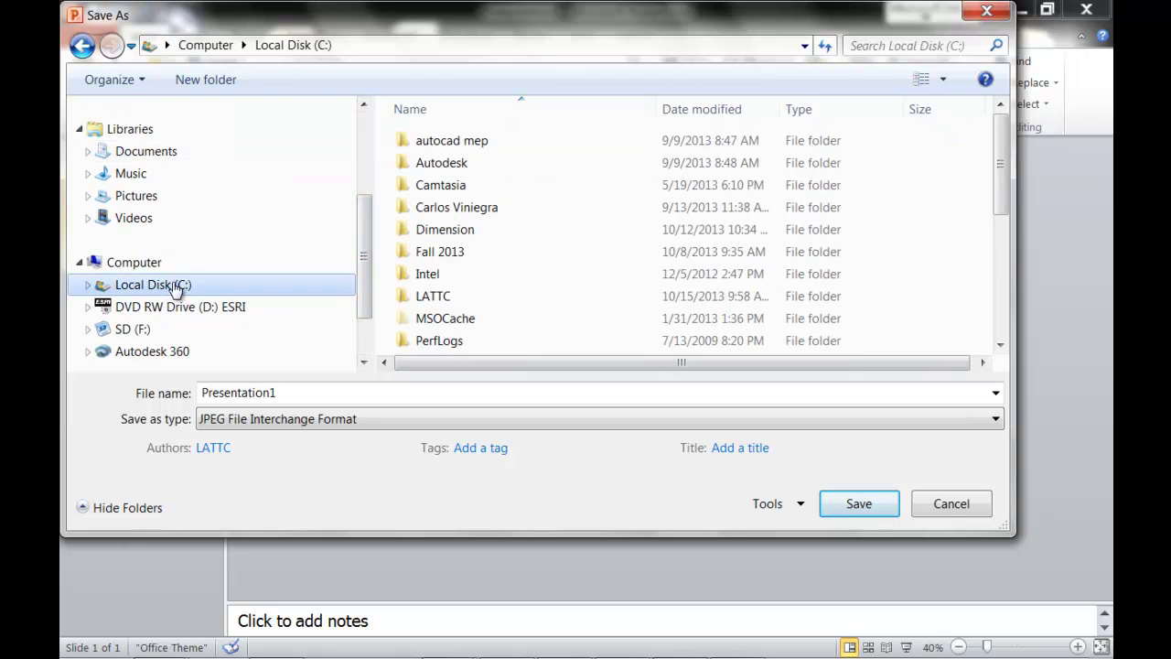
double_click(451, 256)
click(449, 186)
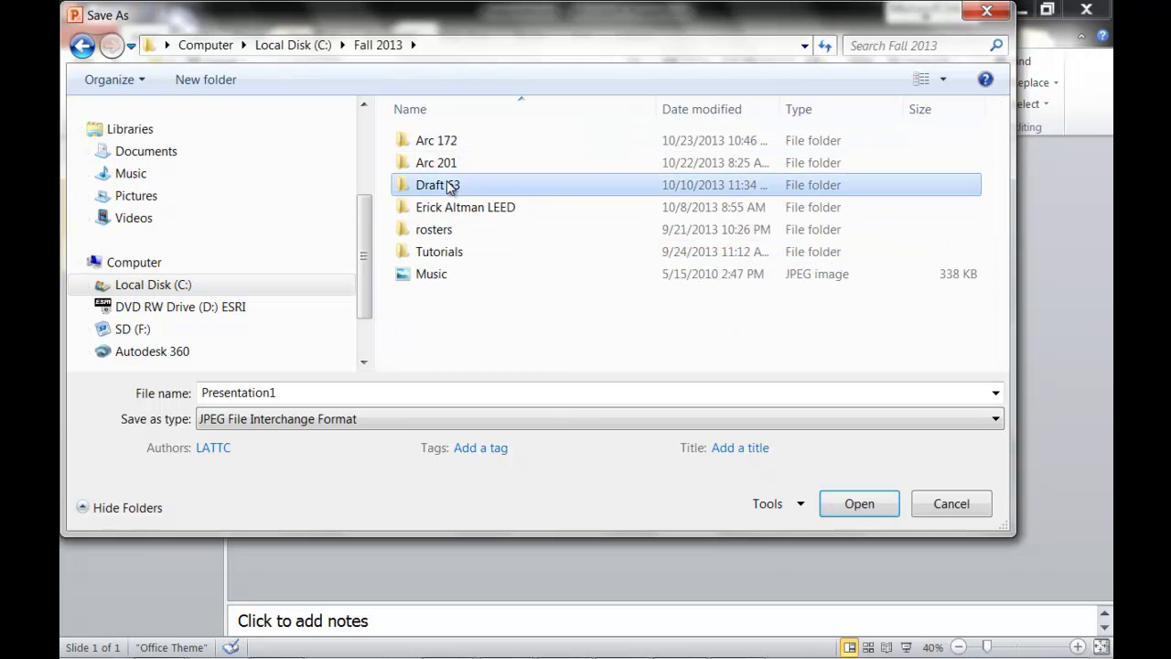
double_click(448, 186)
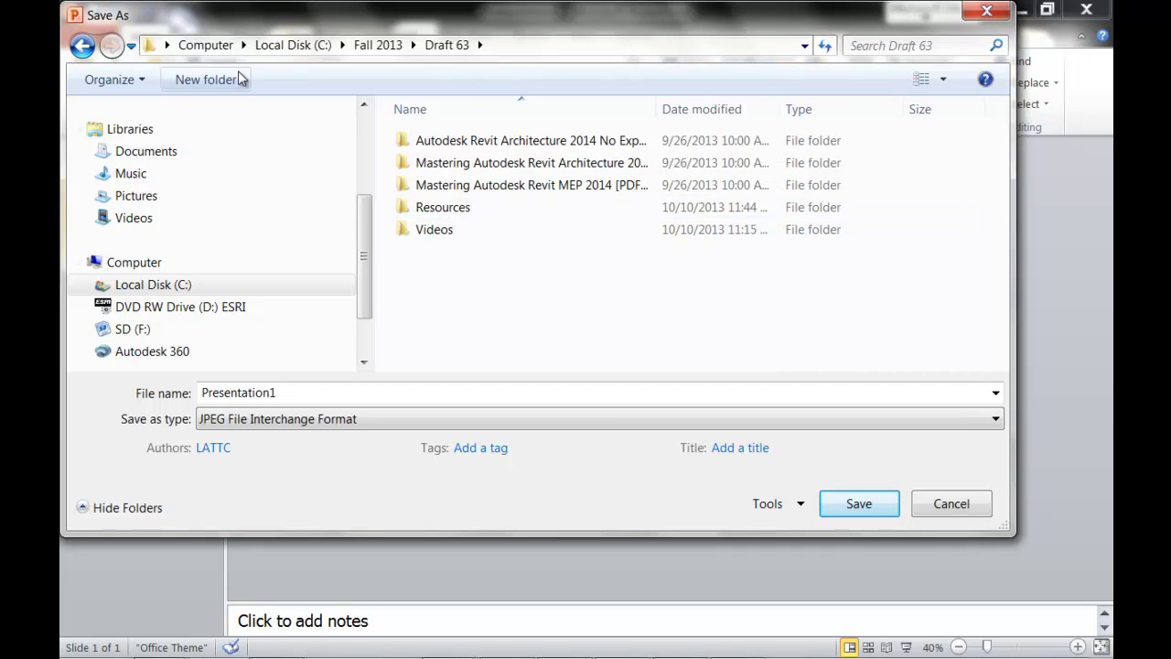
- Create an Images folder there and save the slide as 'Sports Arena Image'
click(212, 82)
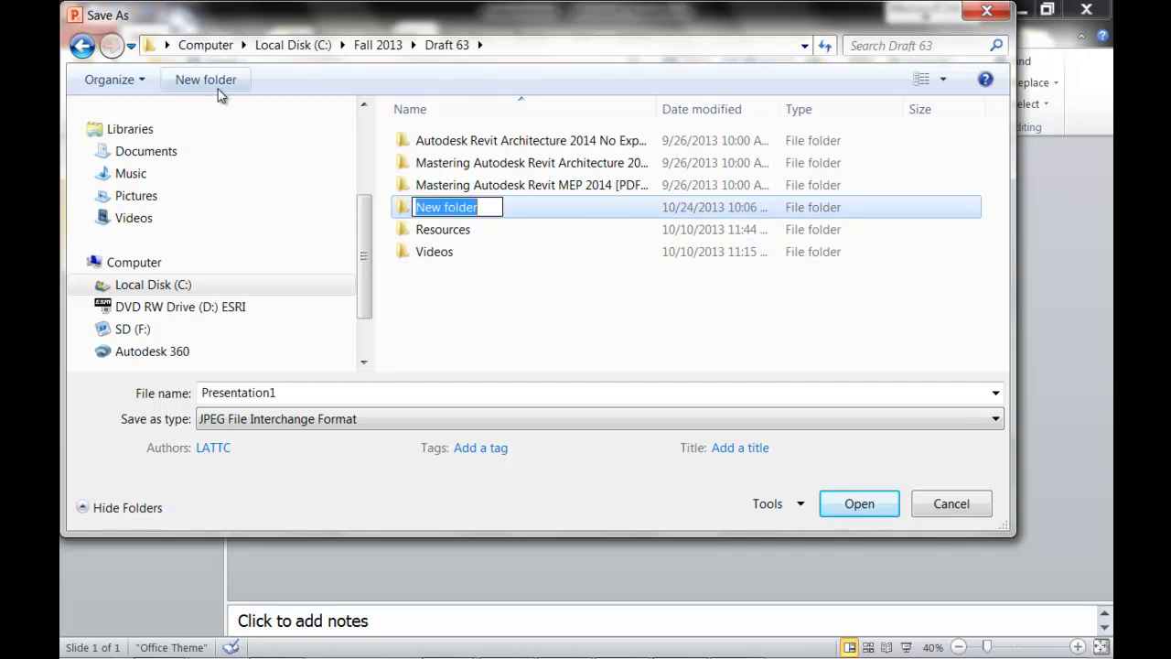
text(Images)
key(Return)
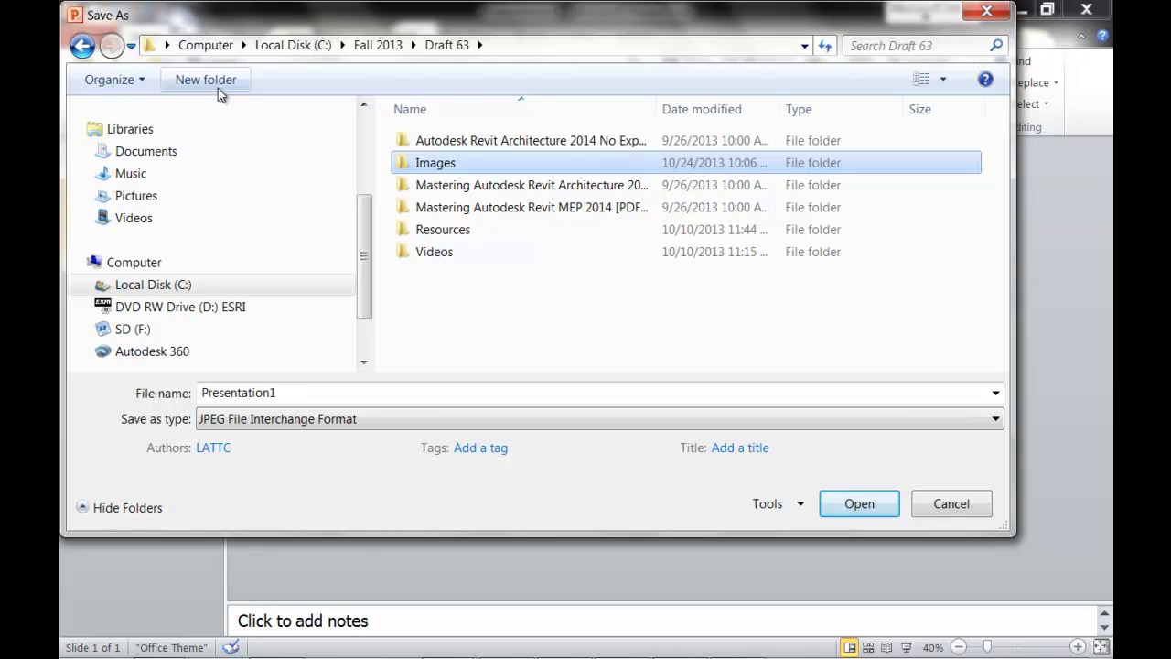
key(Return)
double_click(298, 392)
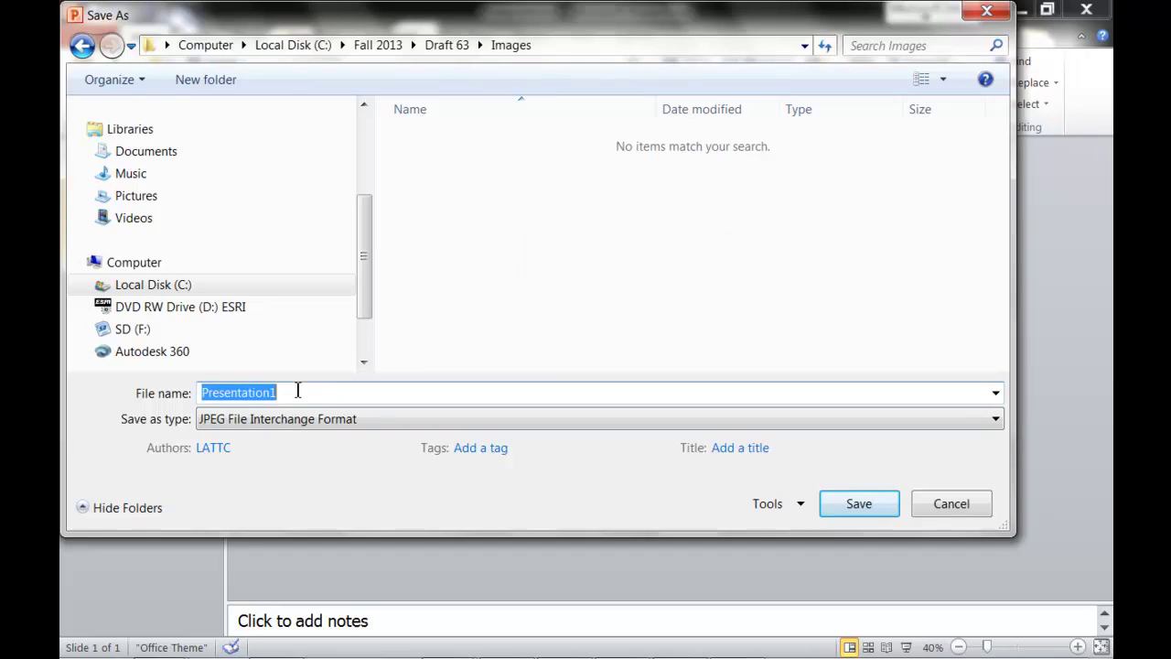
text(Sports Arena Image)
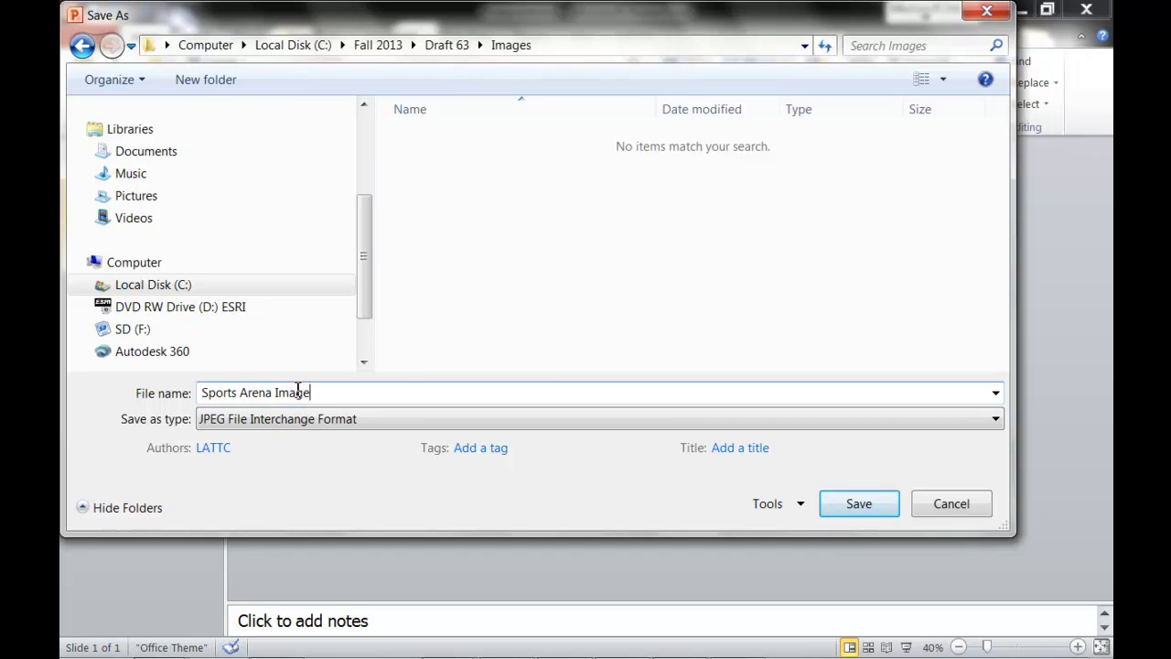
key(Return)
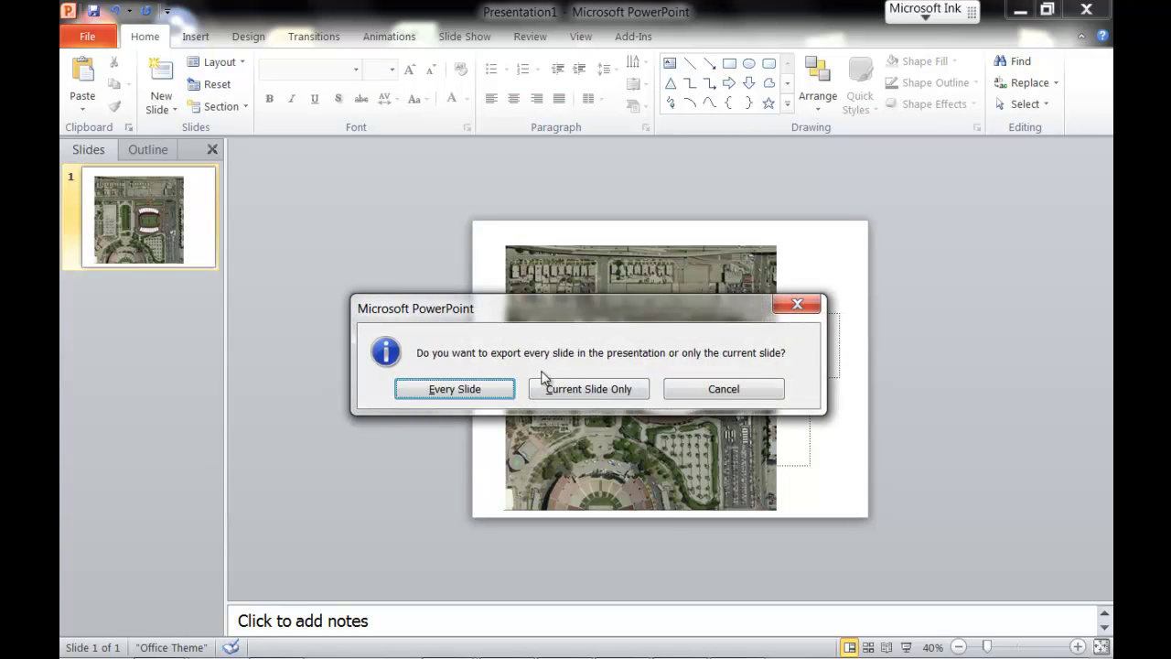
- Export only the current slide, then return to AutoCAD with the Welcome screen closed
click(593, 389)
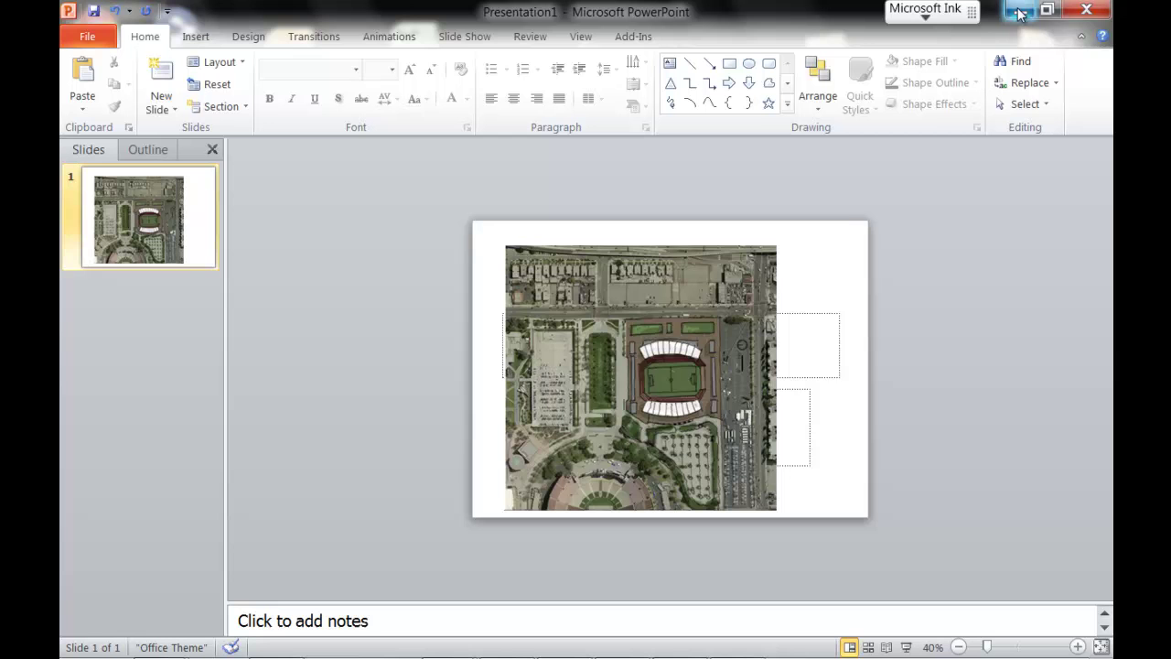
click(1021, 11)
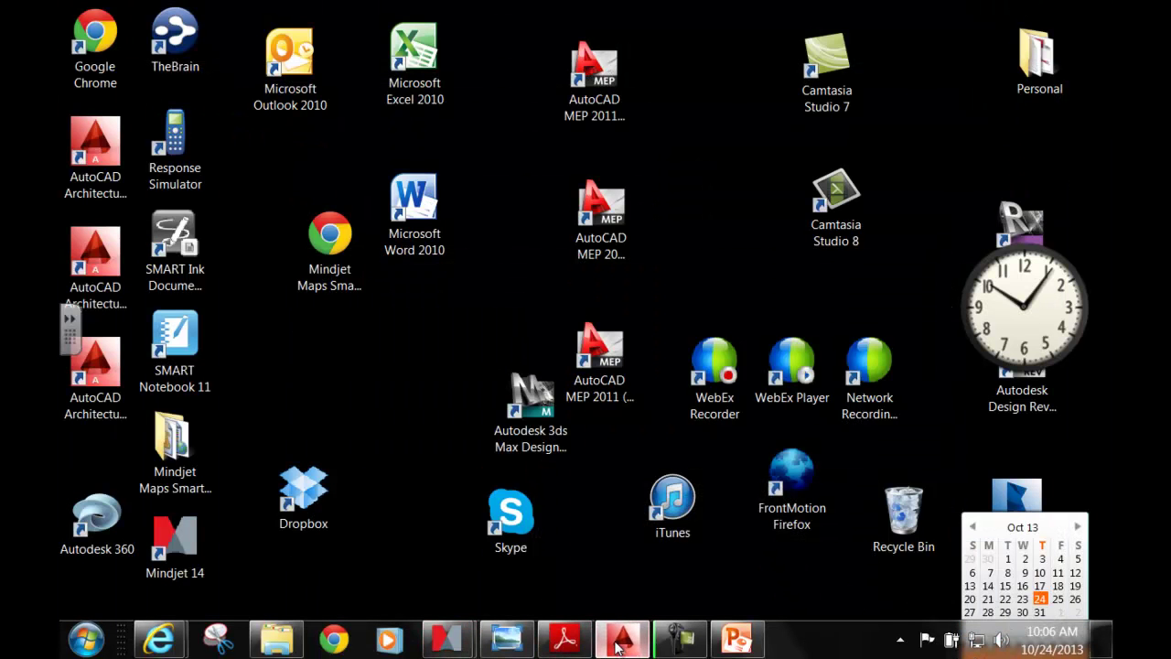
click(622, 639)
click(940, 11)
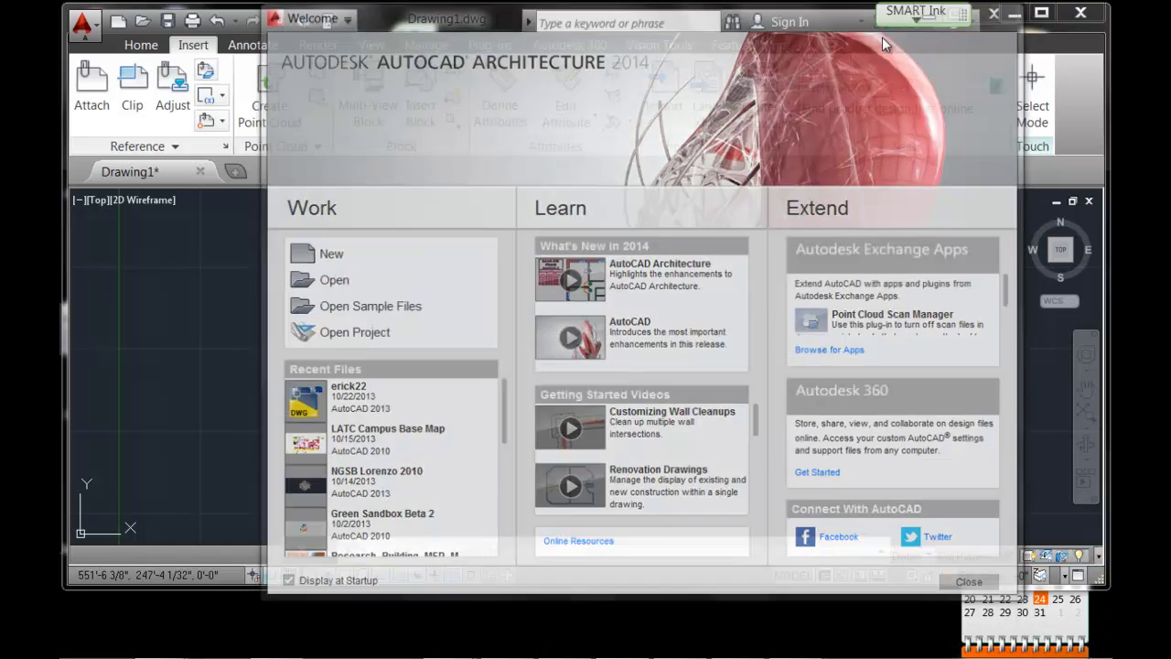
- Choose Sports Arena Image from C:\Fall 2013\Draft 63\Images in the Attach dialog
click(97, 81)
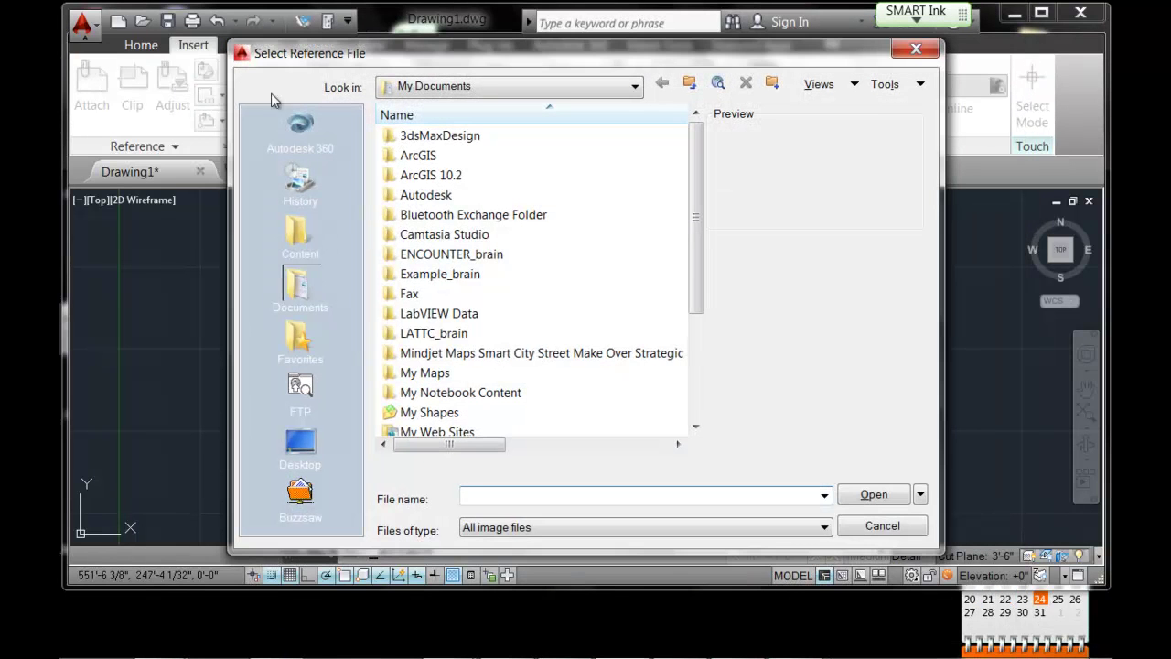
click(636, 89)
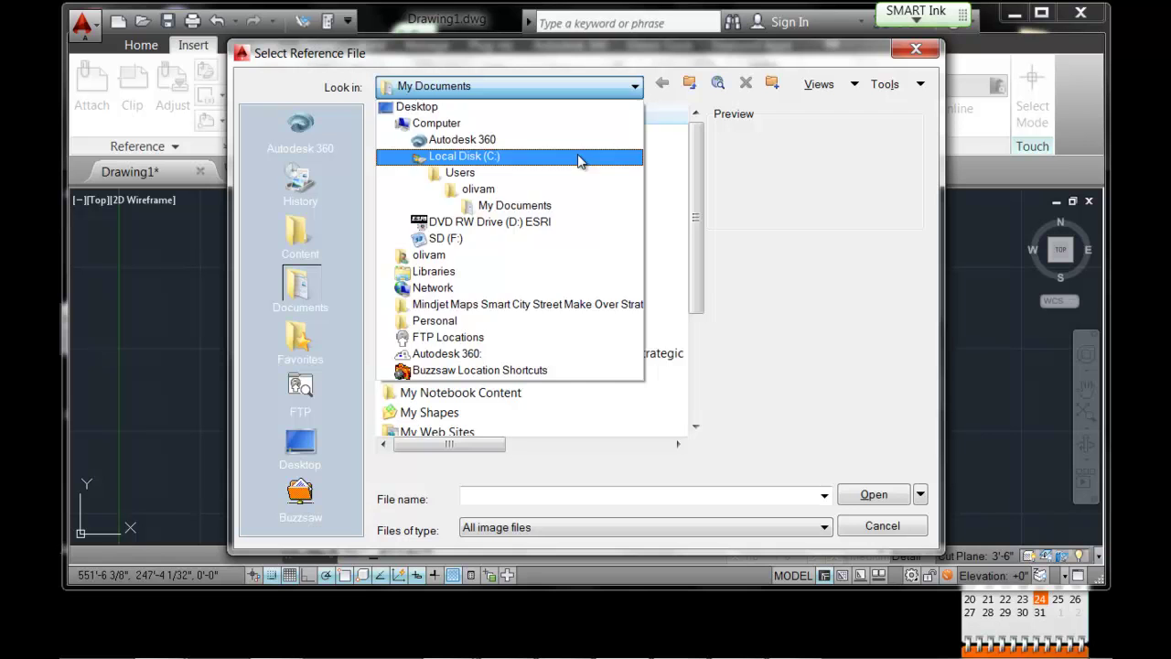
click(577, 157)
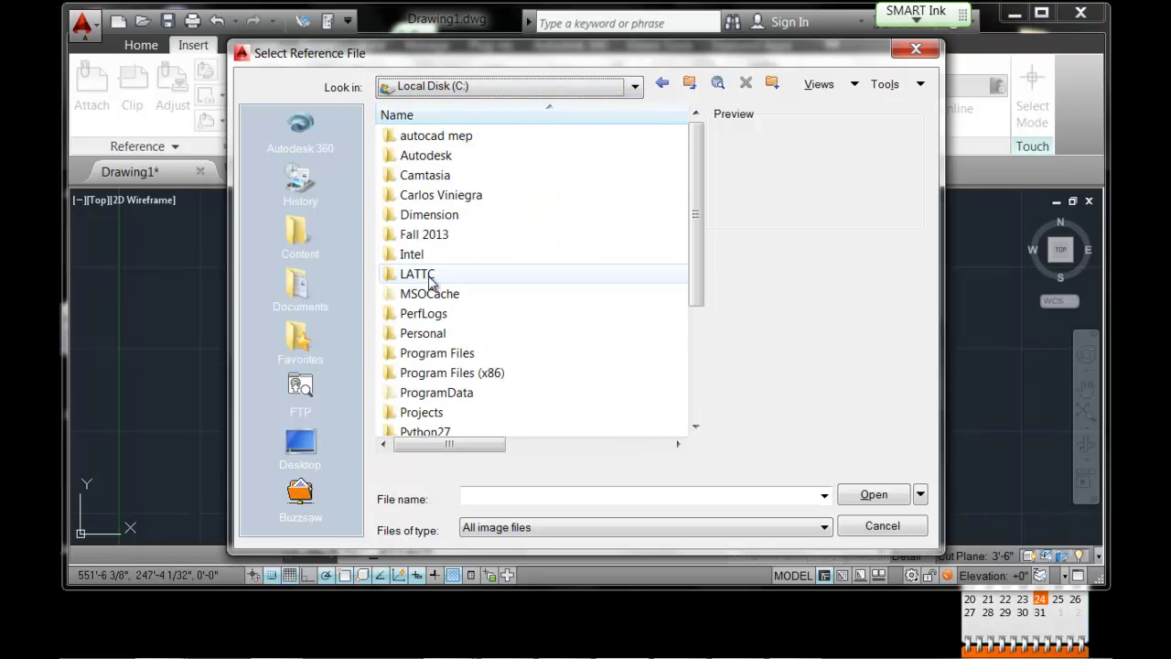
double_click(427, 234)
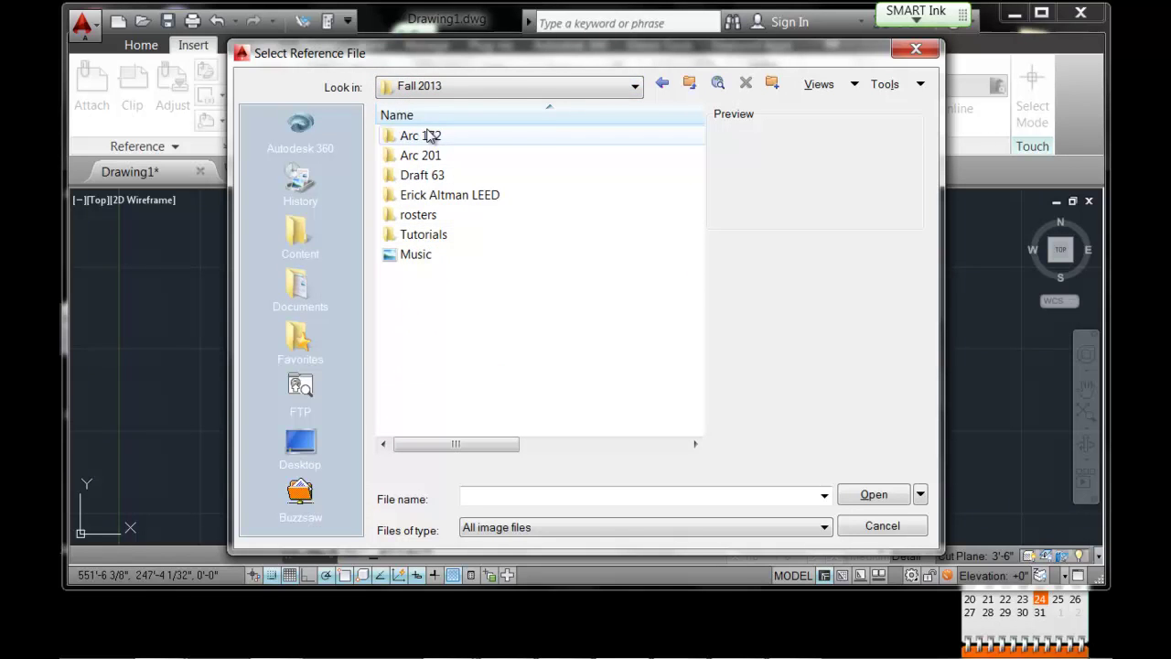
double_click(425, 176)
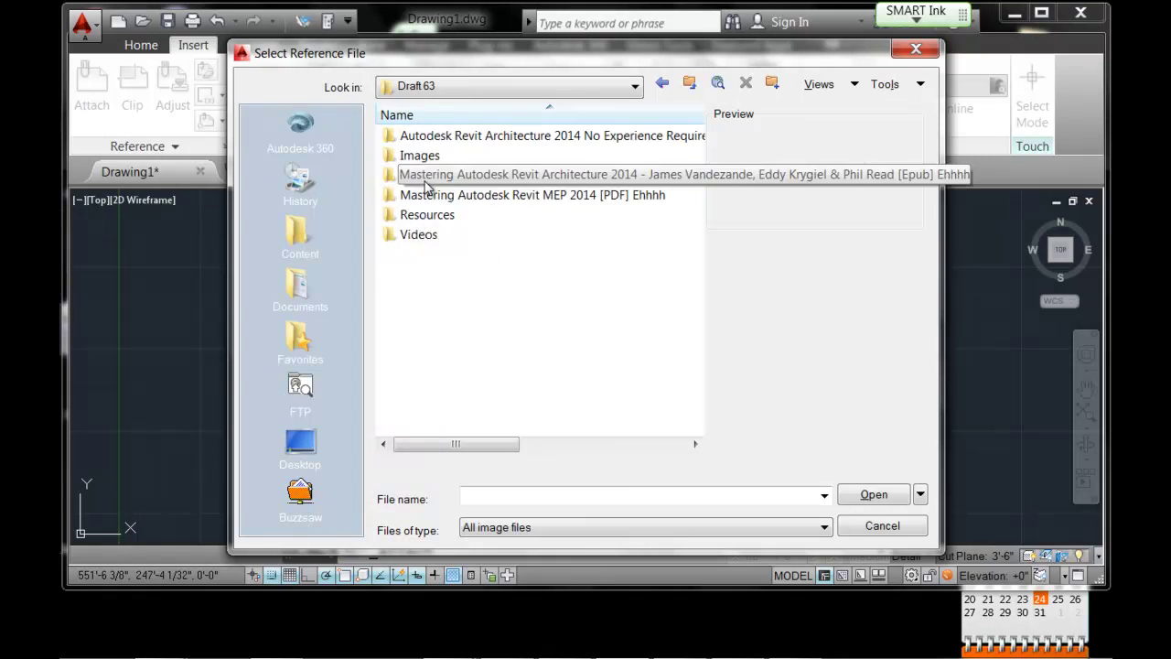
double_click(434, 157)
click(439, 138)
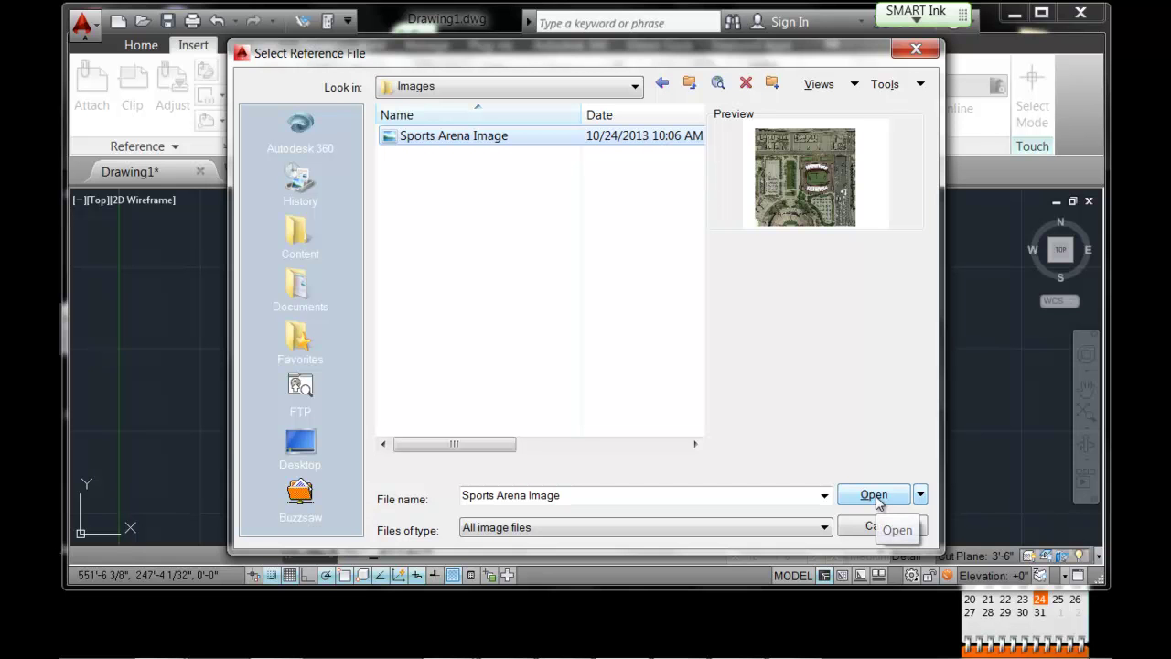
click(876, 496)
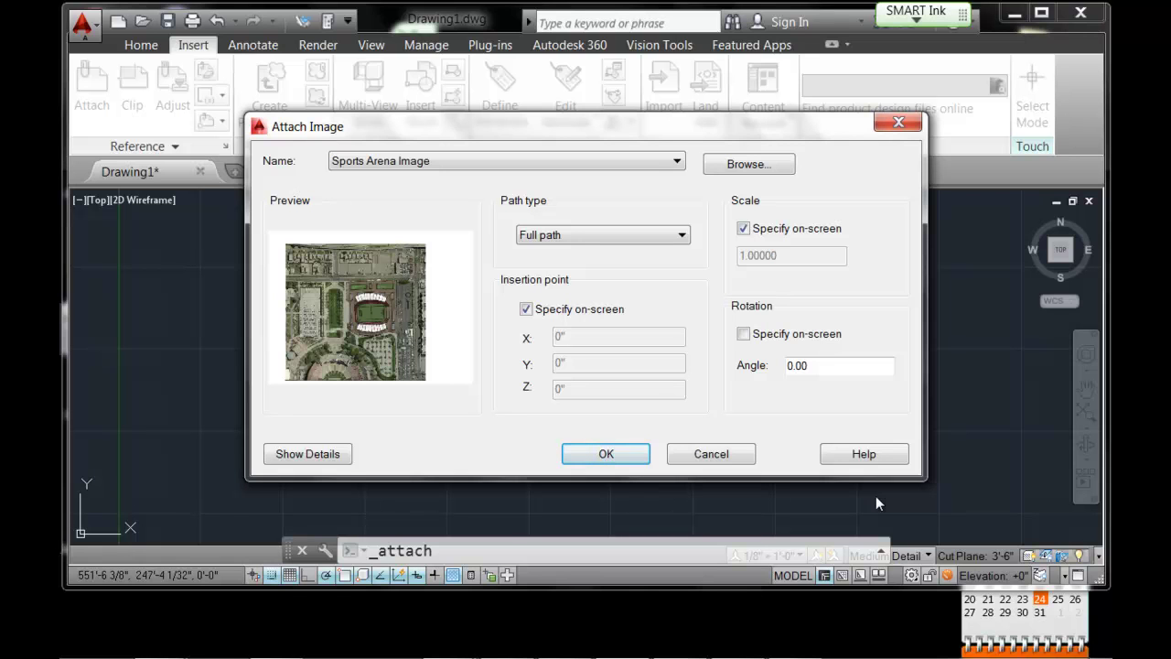
- Attach Sports Arena Image at a picked insertion point and scale, sized 10 by 7.5 in
click(607, 454)
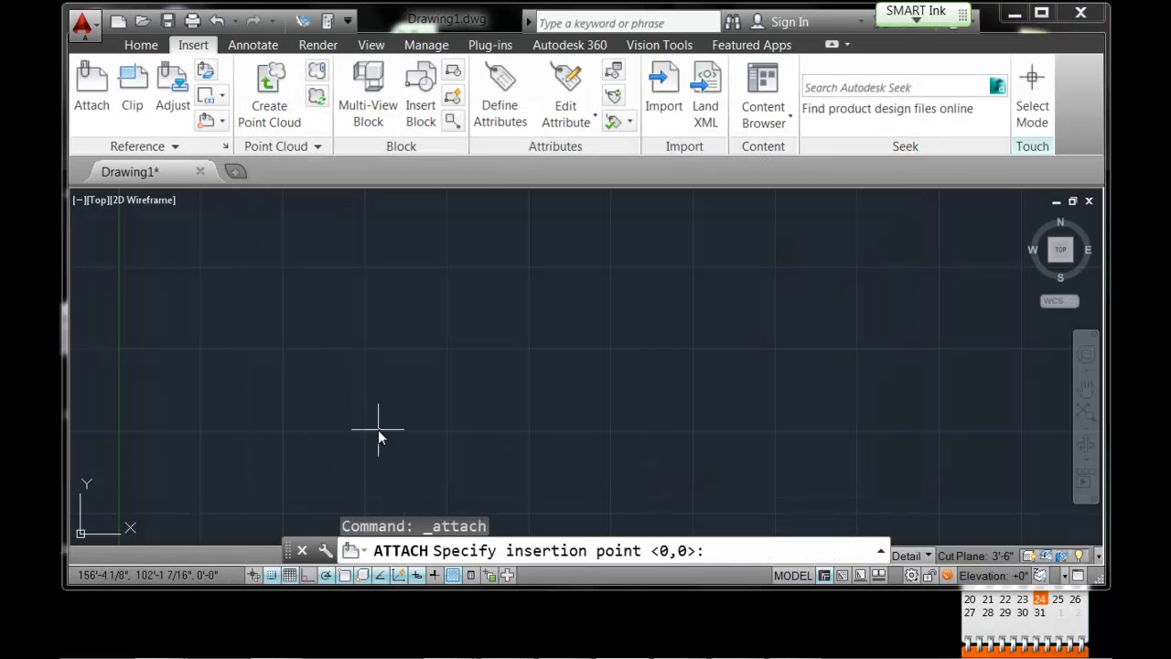
click(363, 472)
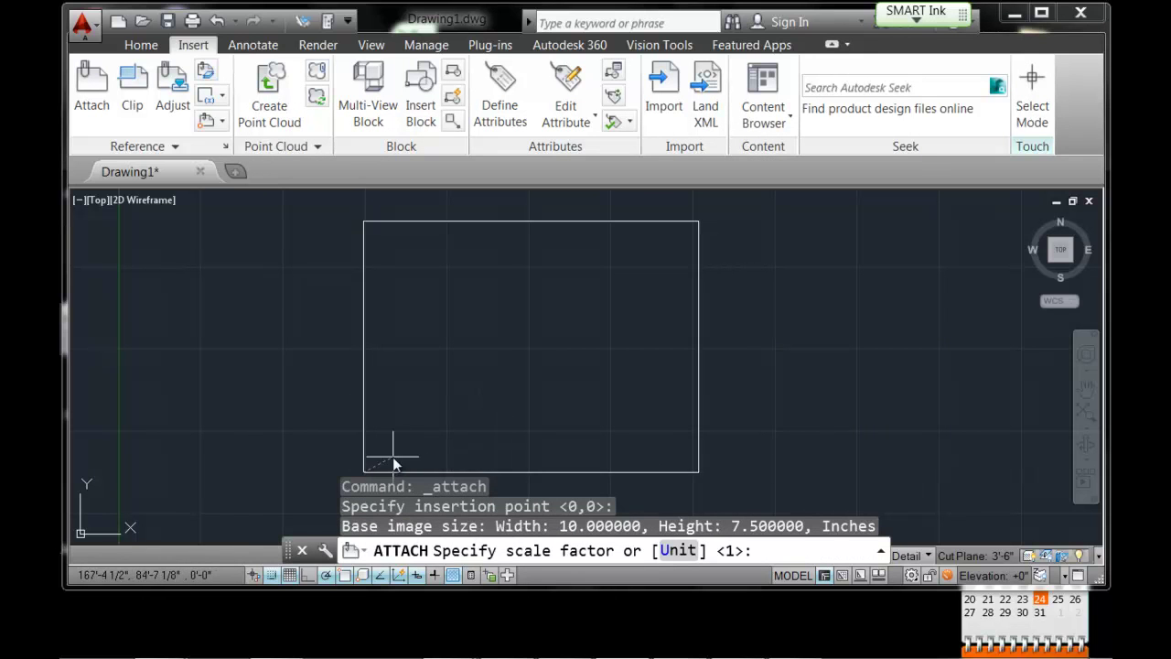
click(392, 458)
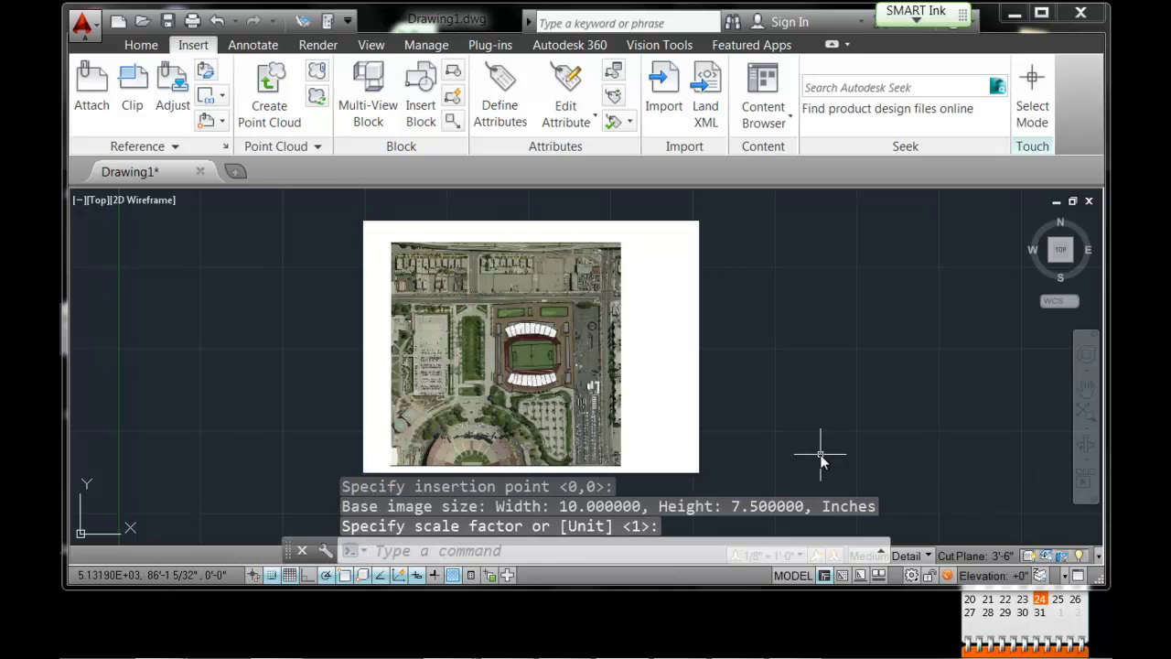
- Dismiss the shortcut and application menus, then switch to the Home ribbon tab
right_click(776, 396)
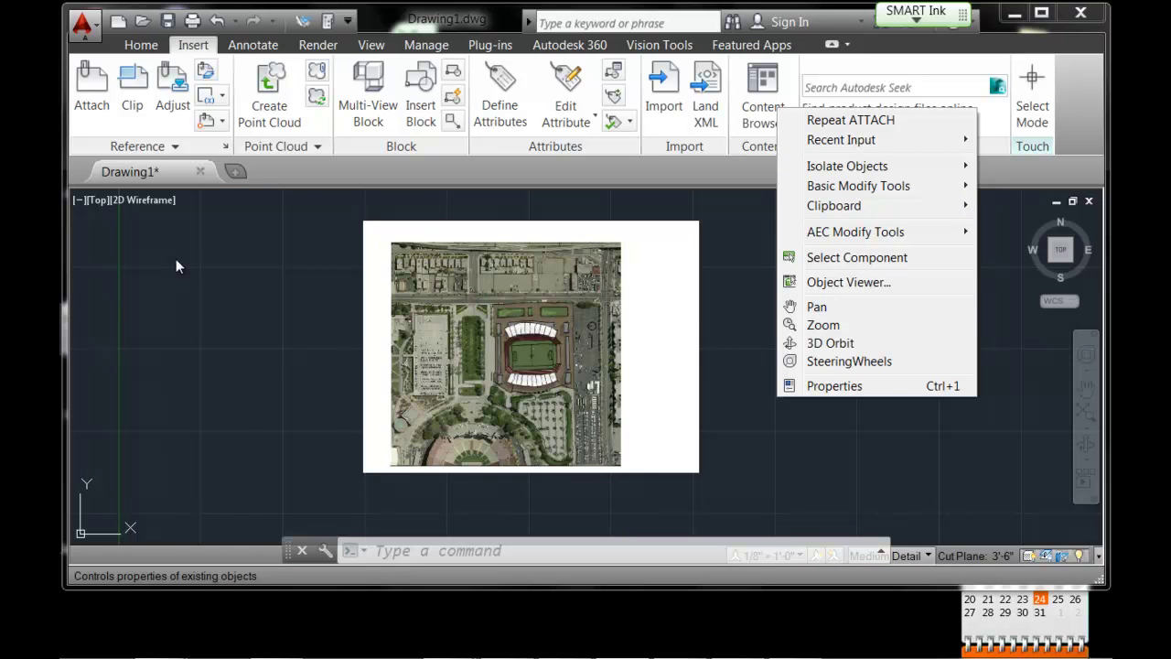
click(95, 29)
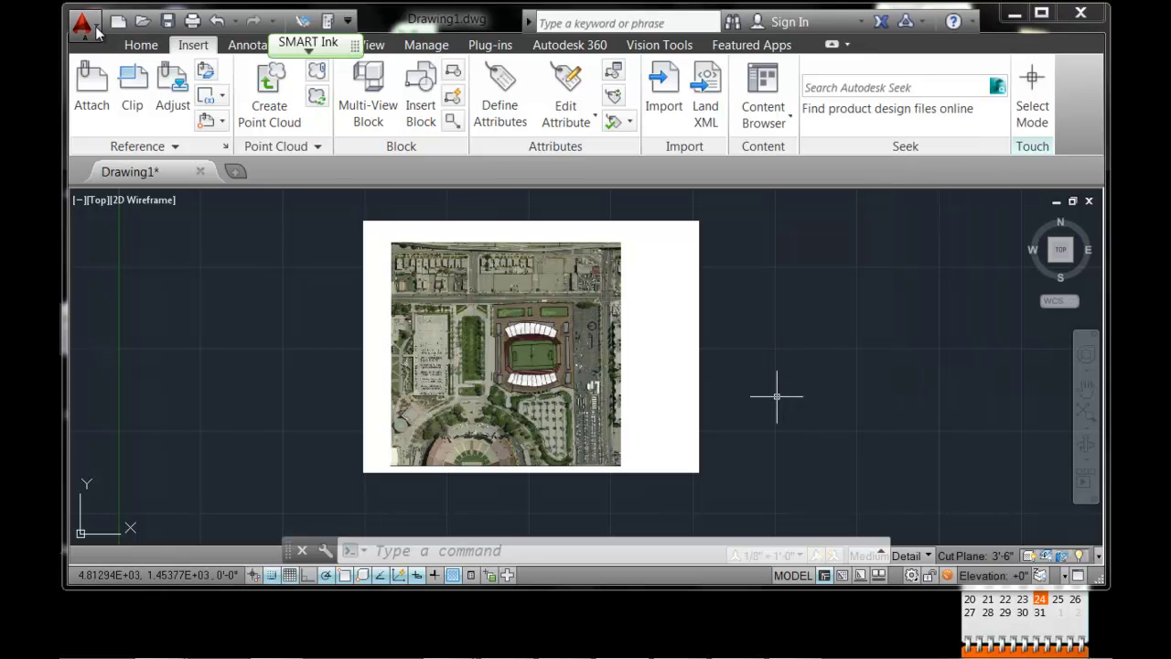
click(95, 29)
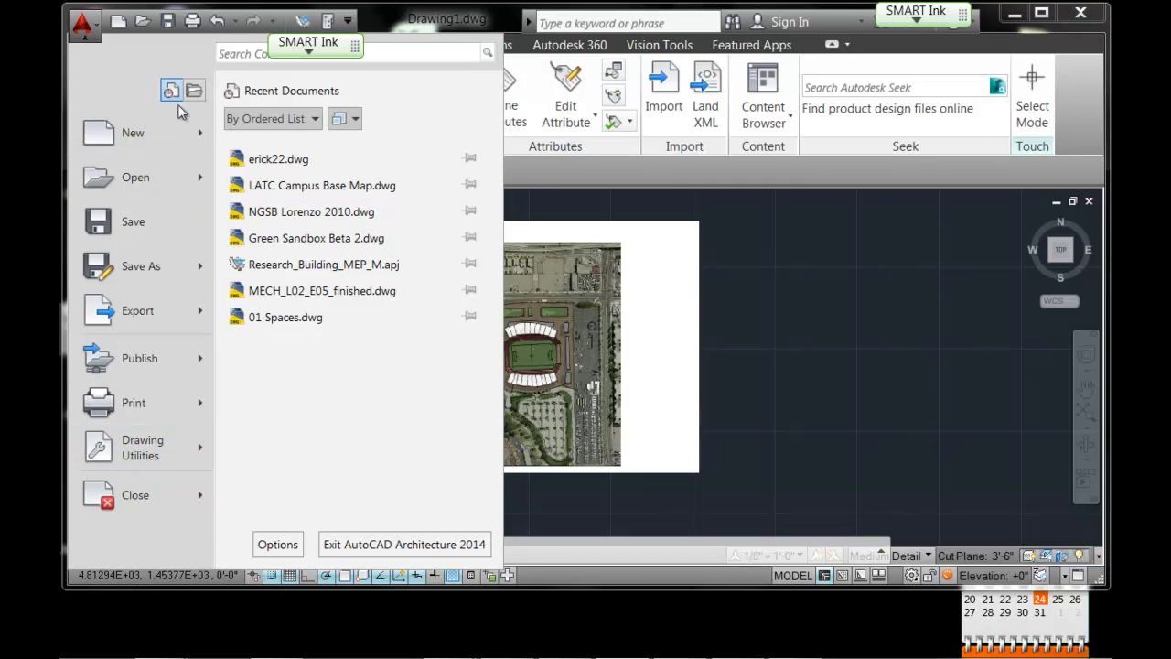
mouse_move(102, 146)
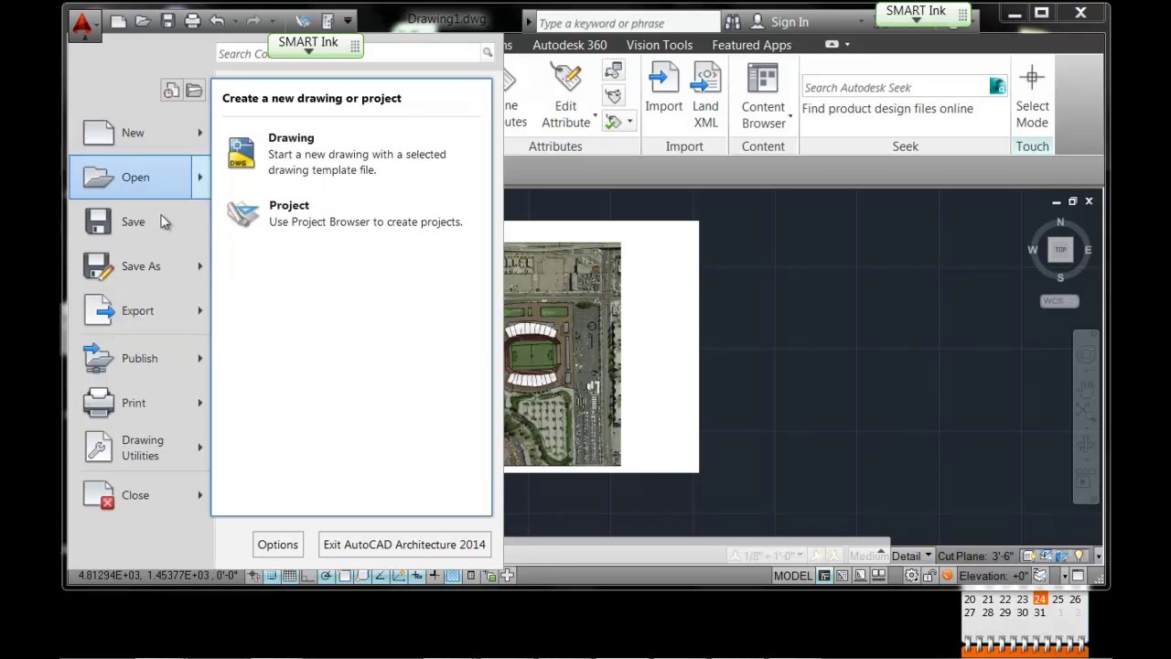
click(91, 26)
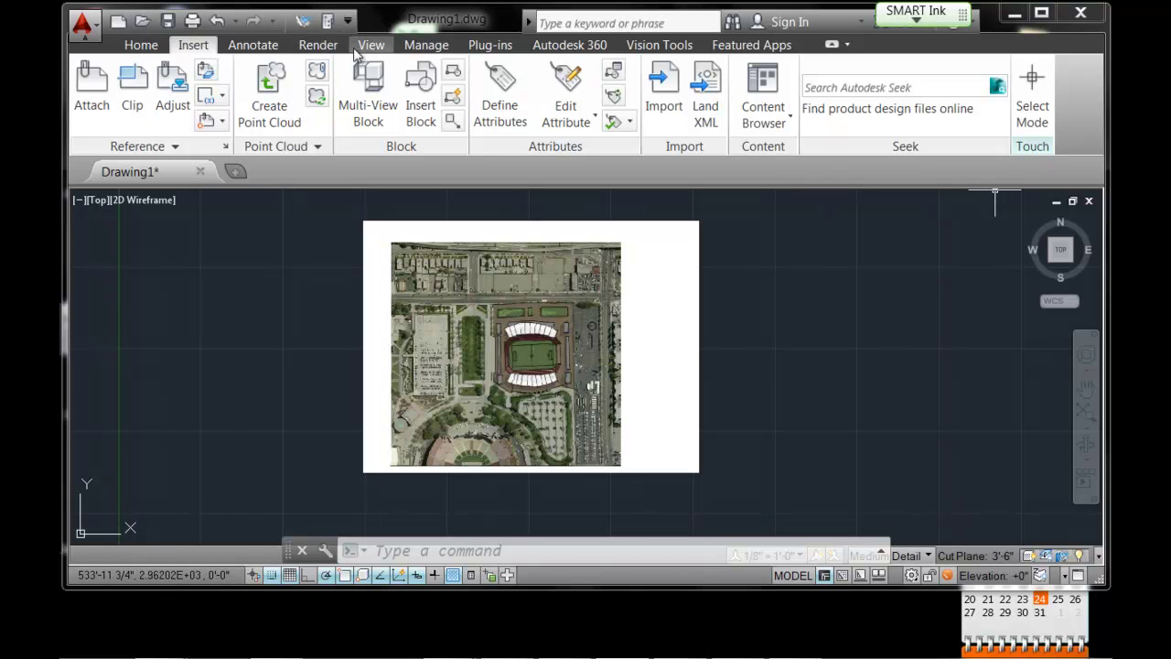
click(143, 45)
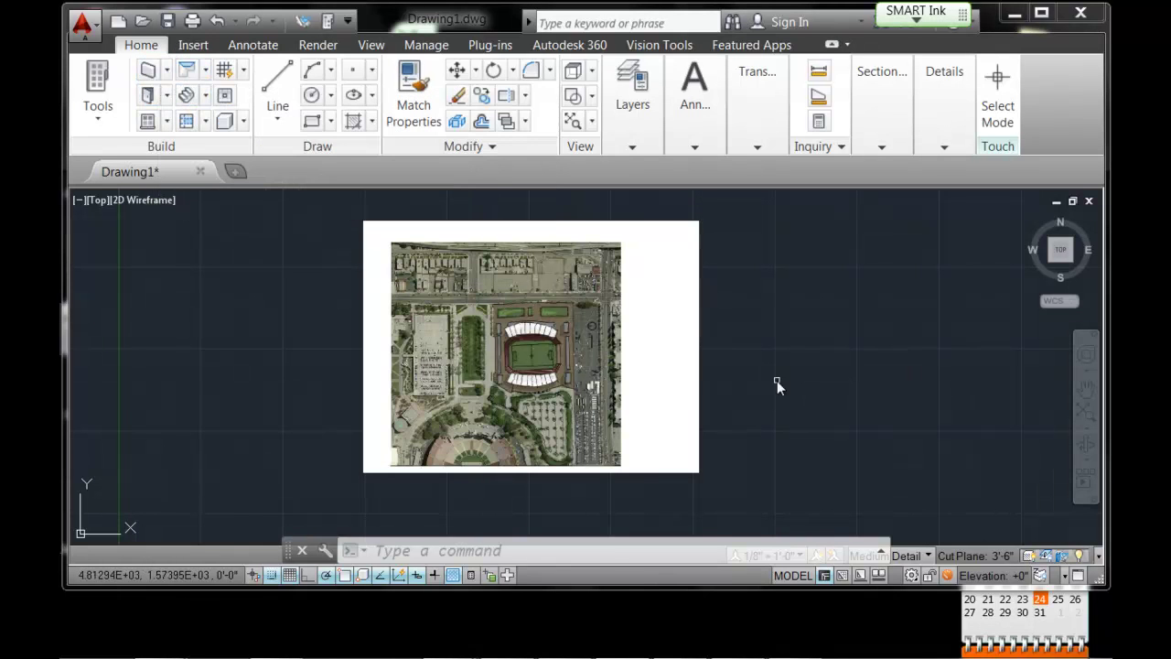
- Zoom and pan the view to centre on the black 100-ft scale bar
scroll(685, 370, up, 5)
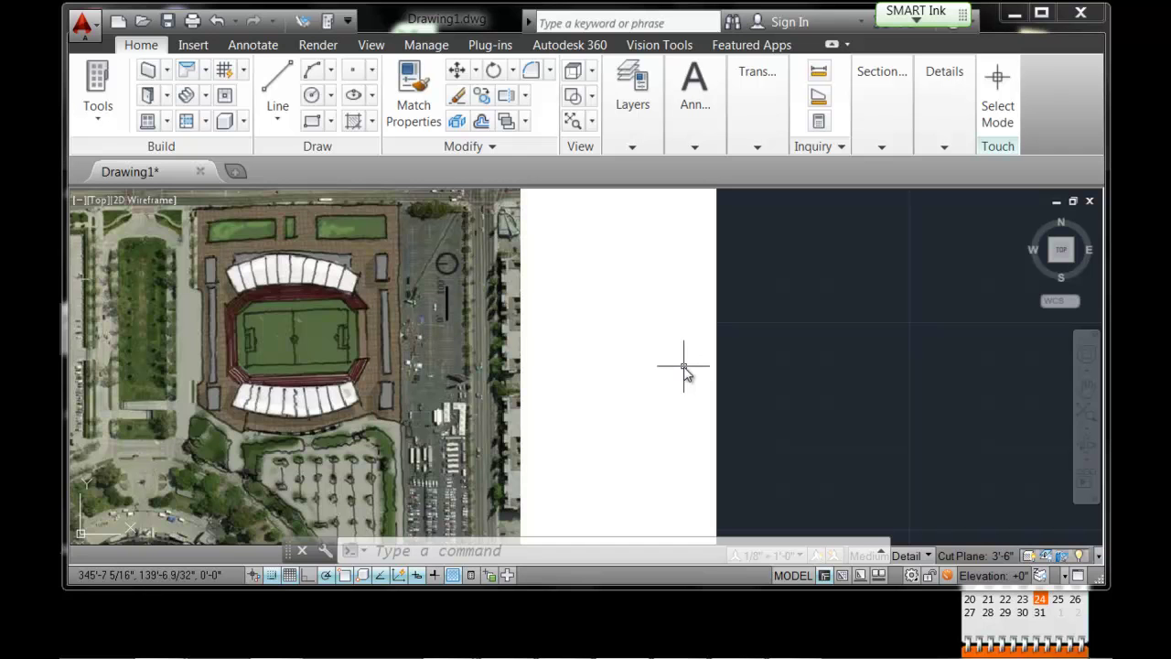
scroll(683, 366, up, 2)
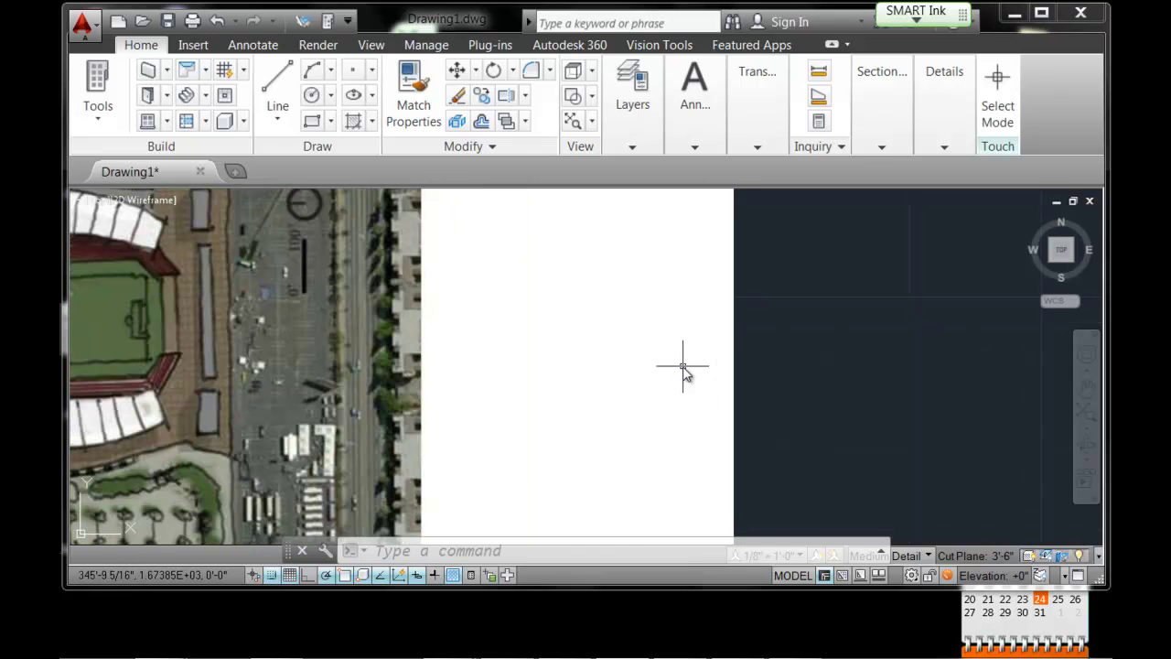
scroll(674, 366, down, 2)
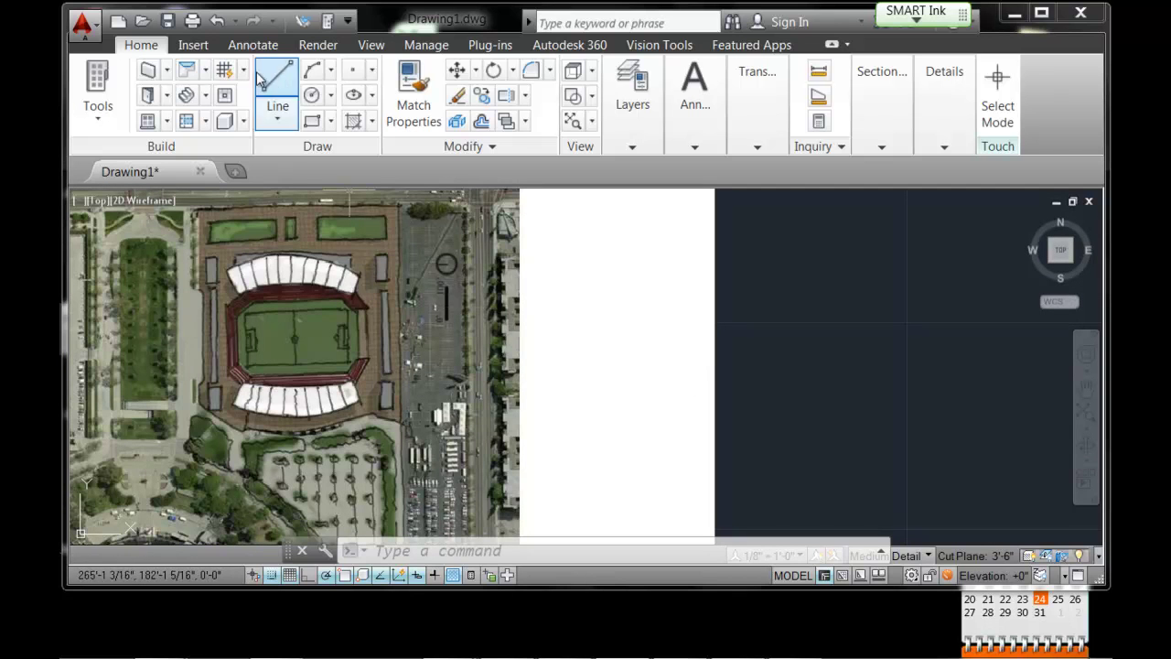
scroll(452, 350, up, 2)
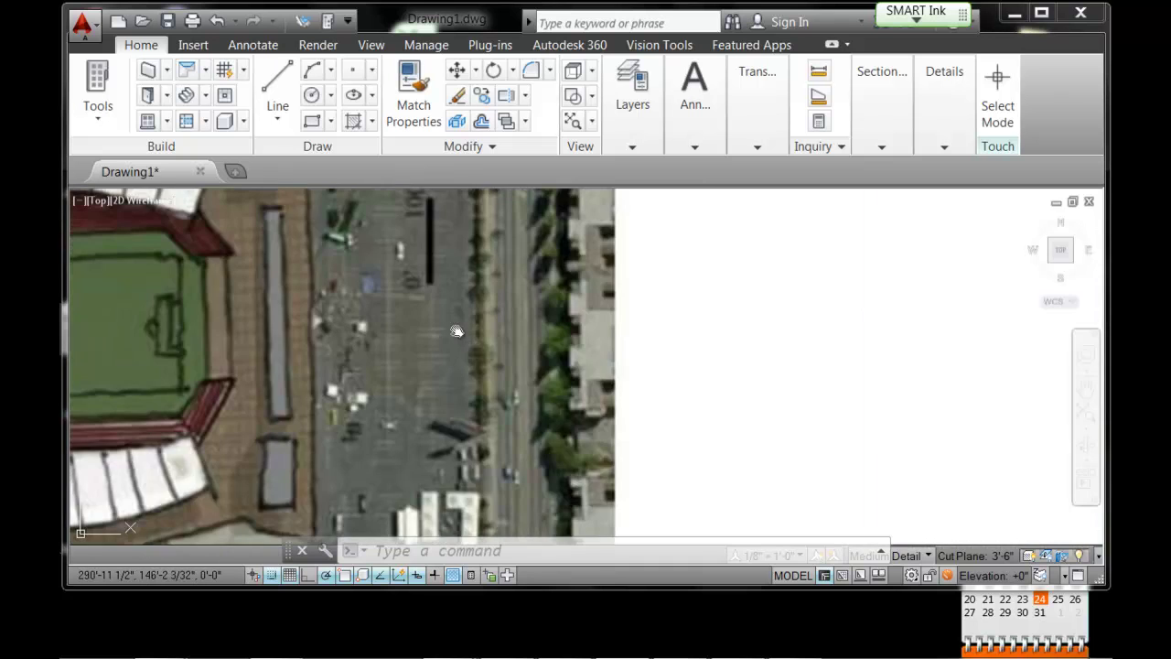
middle_drag(452, 348, 458, 384)
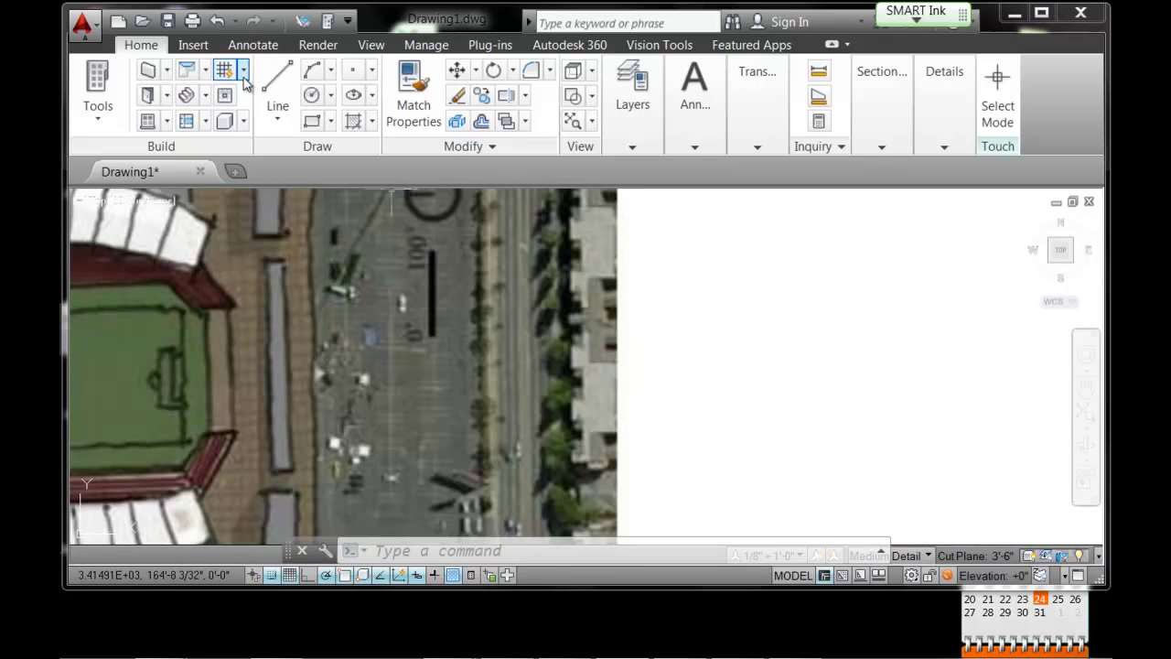
click(277, 87)
scroll(428, 333, up, 2)
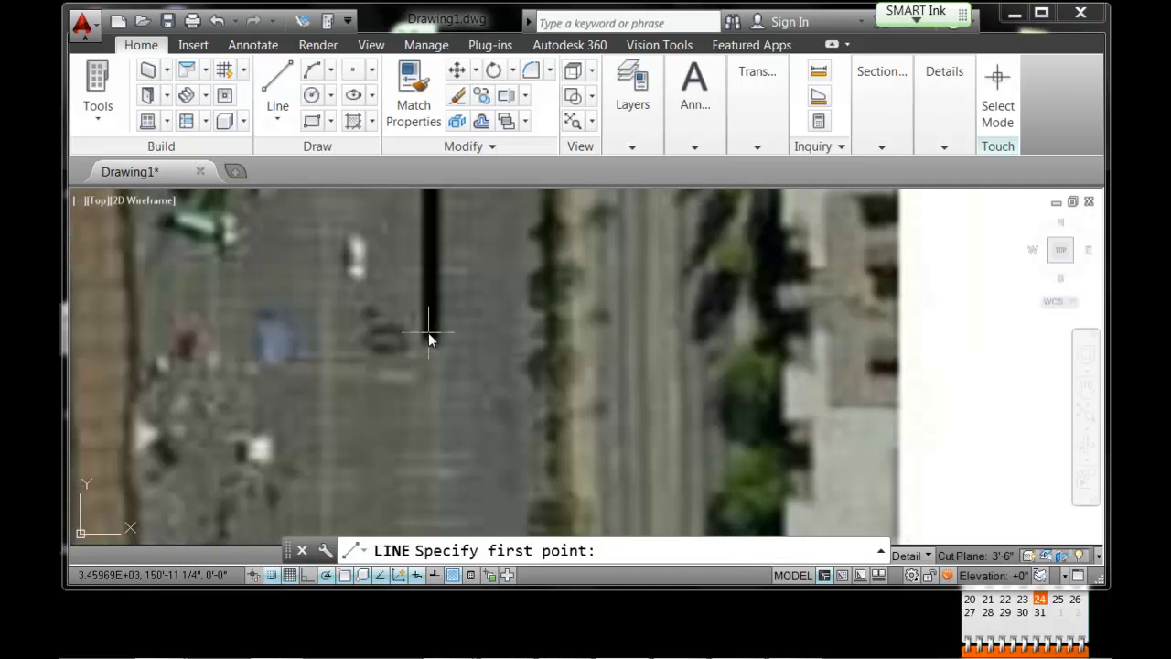
middle_drag(491, 301, 424, 366)
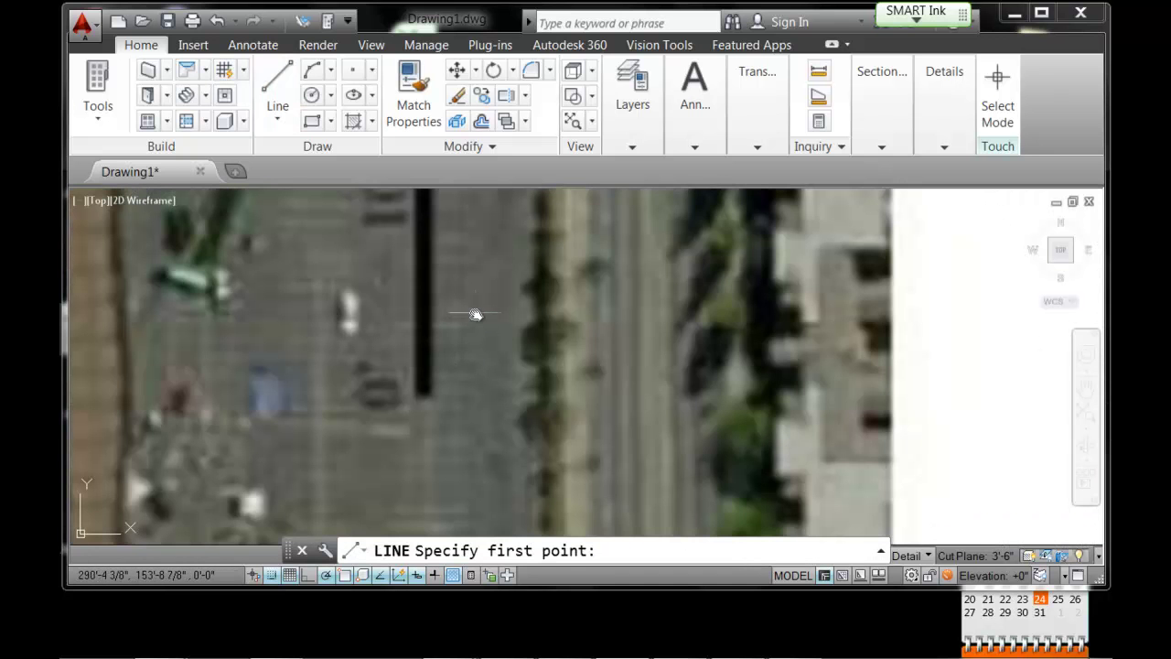
middle_drag(473, 314, 474, 371)
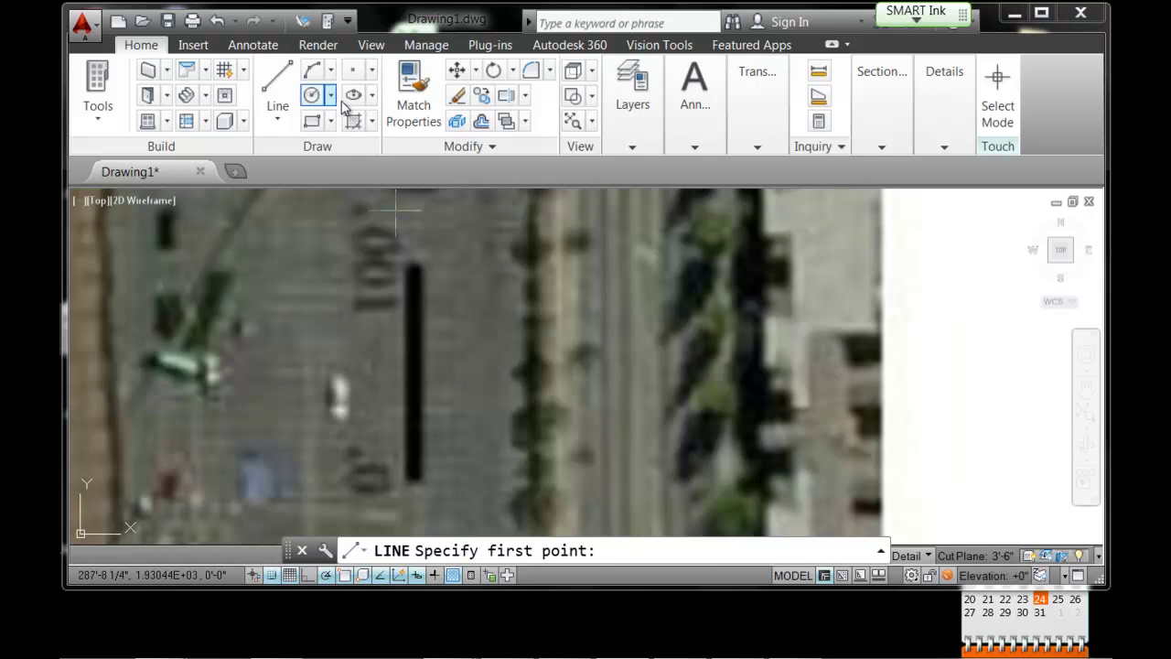
click(277, 89)
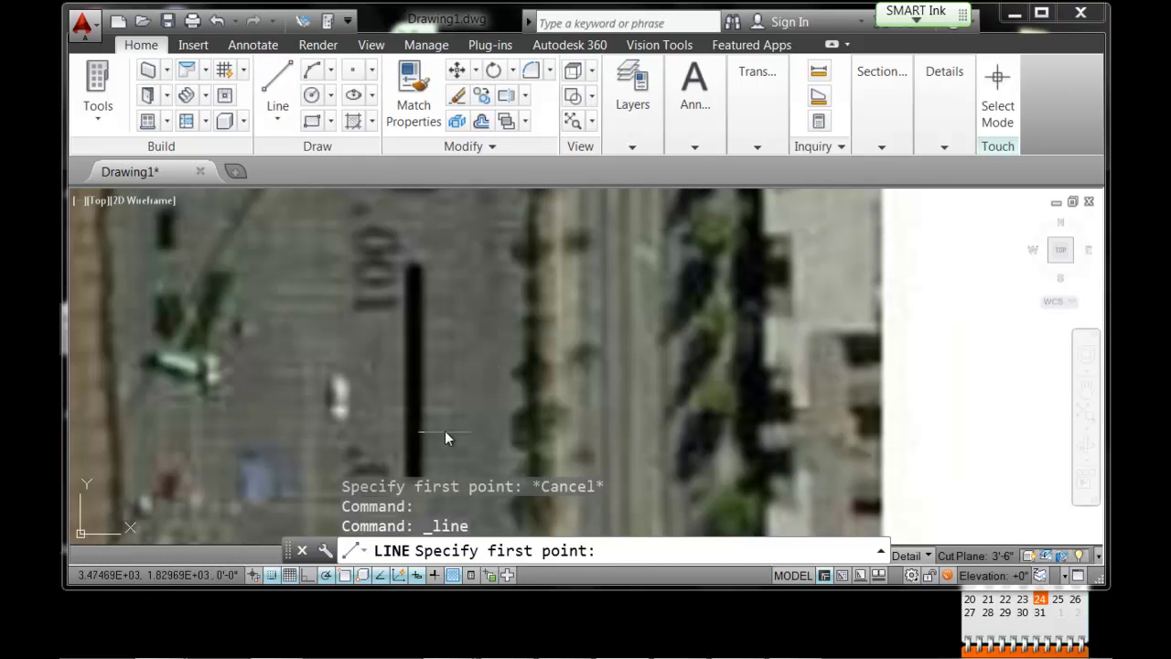
click(414, 265)
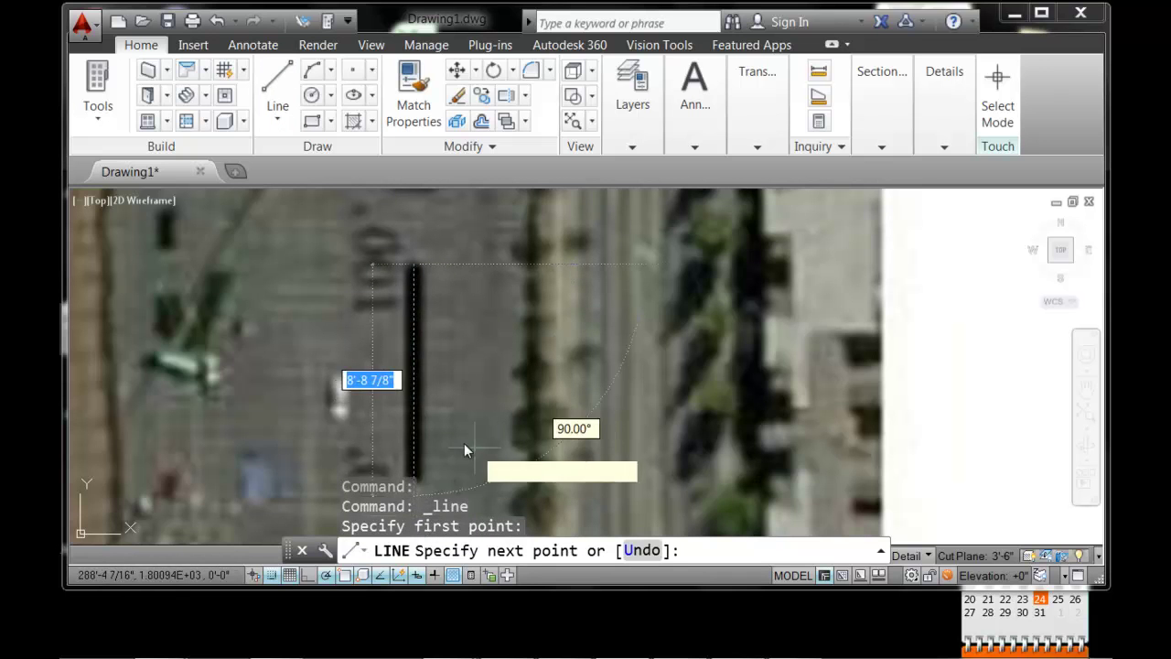
key(Escape)
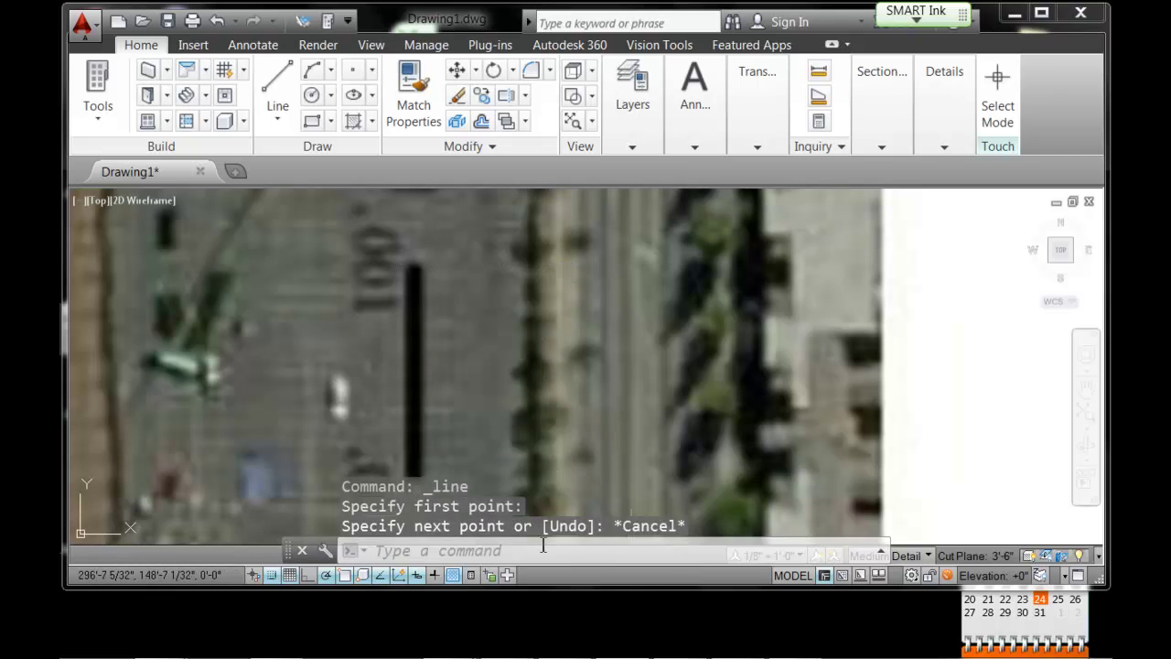
- Close the command line and draw a vertical line along the scale bar, about 8'-2 1/16"
click(302, 549)
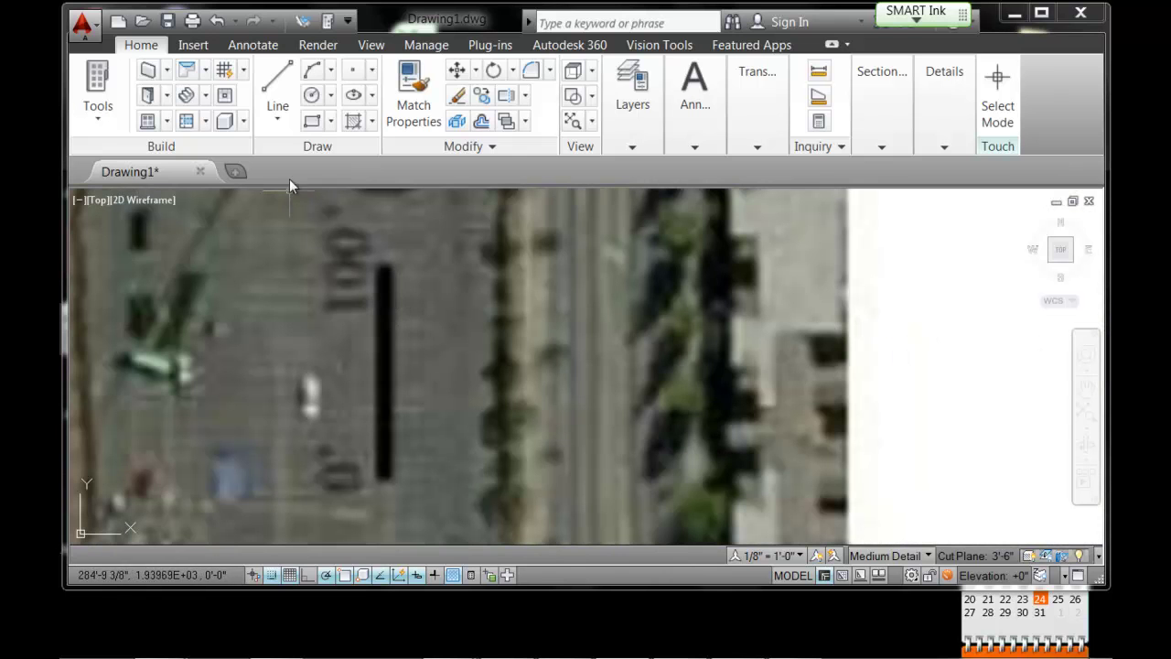
click(384, 479)
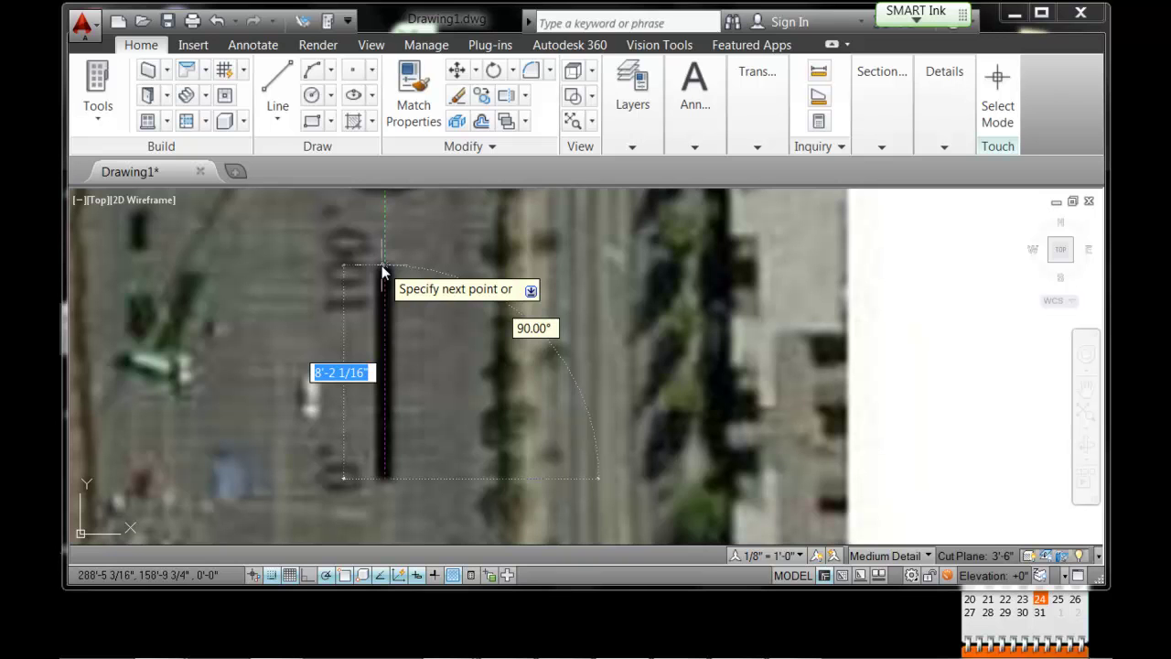
click(384, 267)
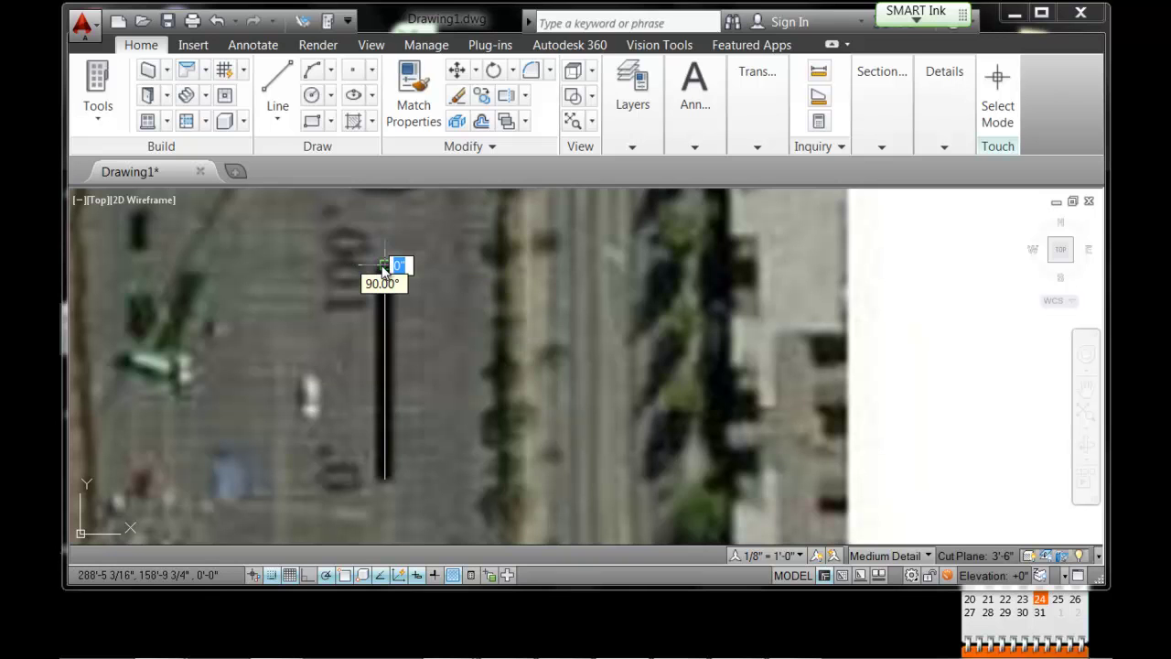
right_click(445, 255)
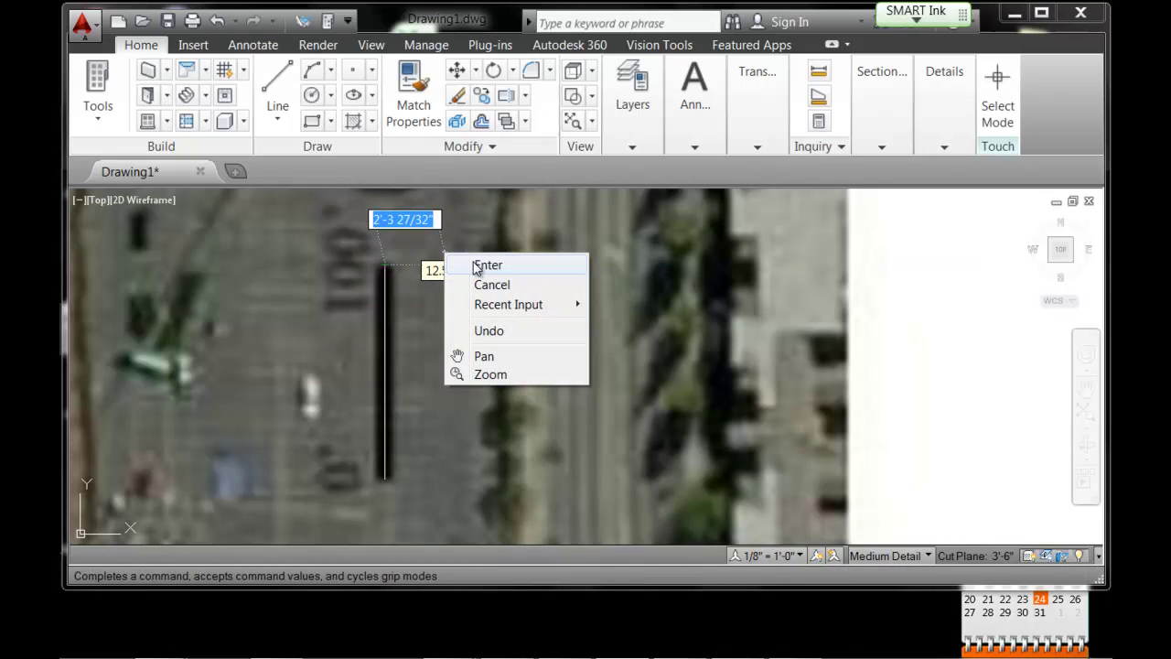
click(481, 265)
- Draw a line (L) straight up 100' long, starting right of the stadium image
scroll(475, 293, down, 4)
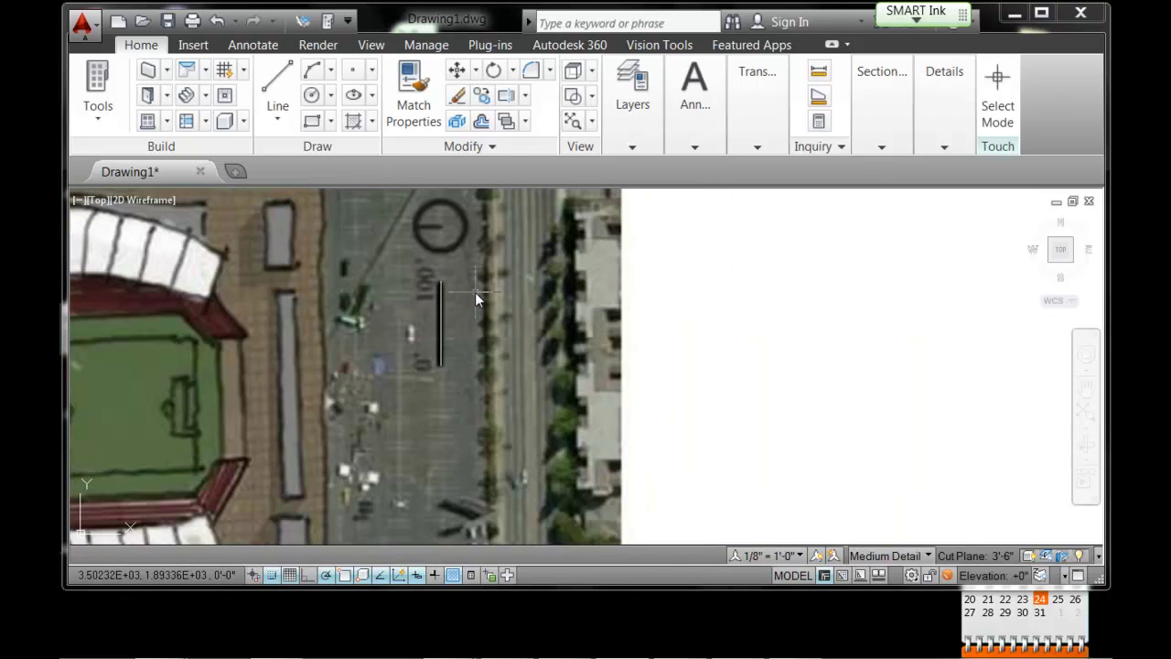
scroll(474, 297, down, 2)
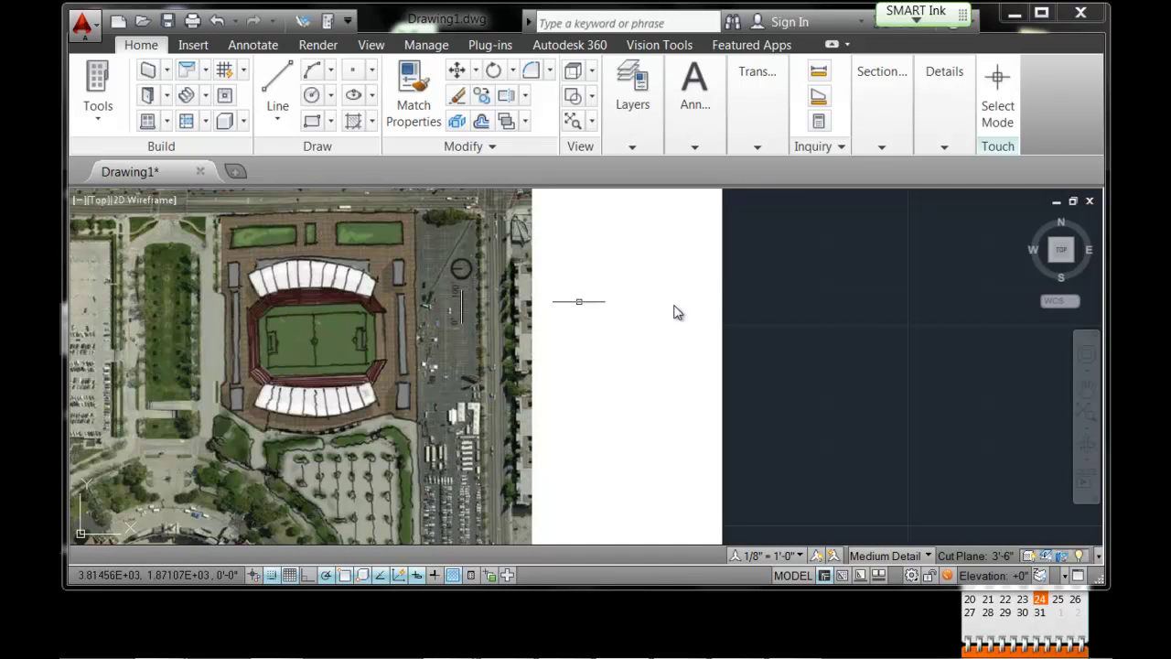
middle_drag(820, 329, 622, 324)
scroll(622, 326, down, 4)
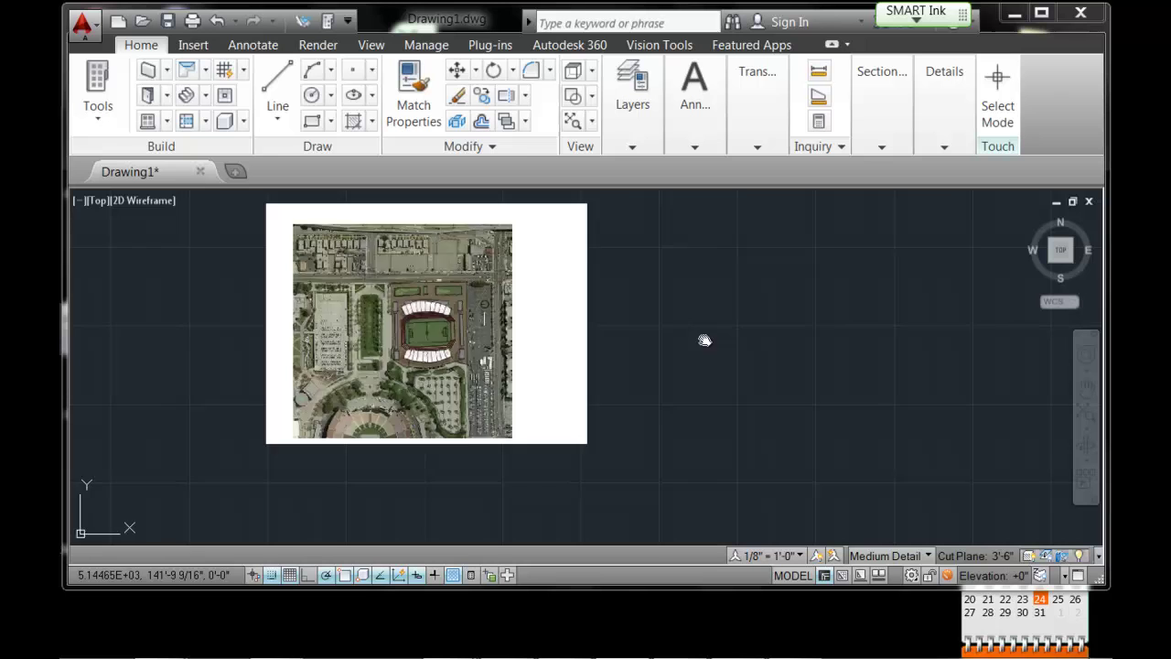
middle_drag(704, 340, 611, 346)
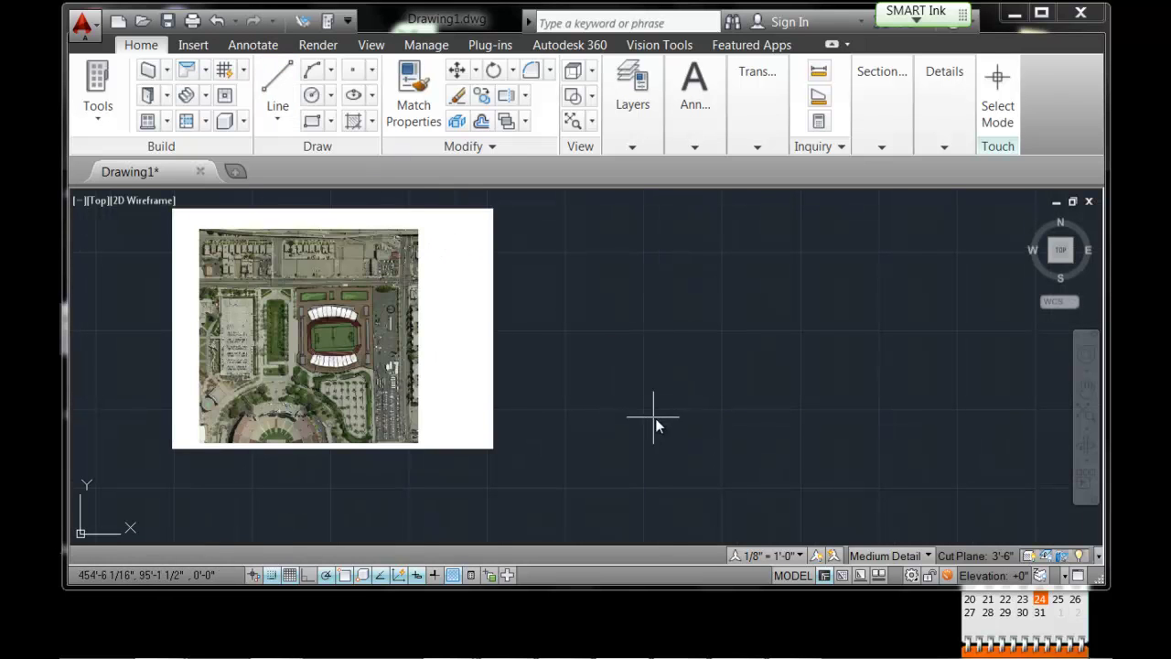
text(l)
key(Return)
click(643, 411)
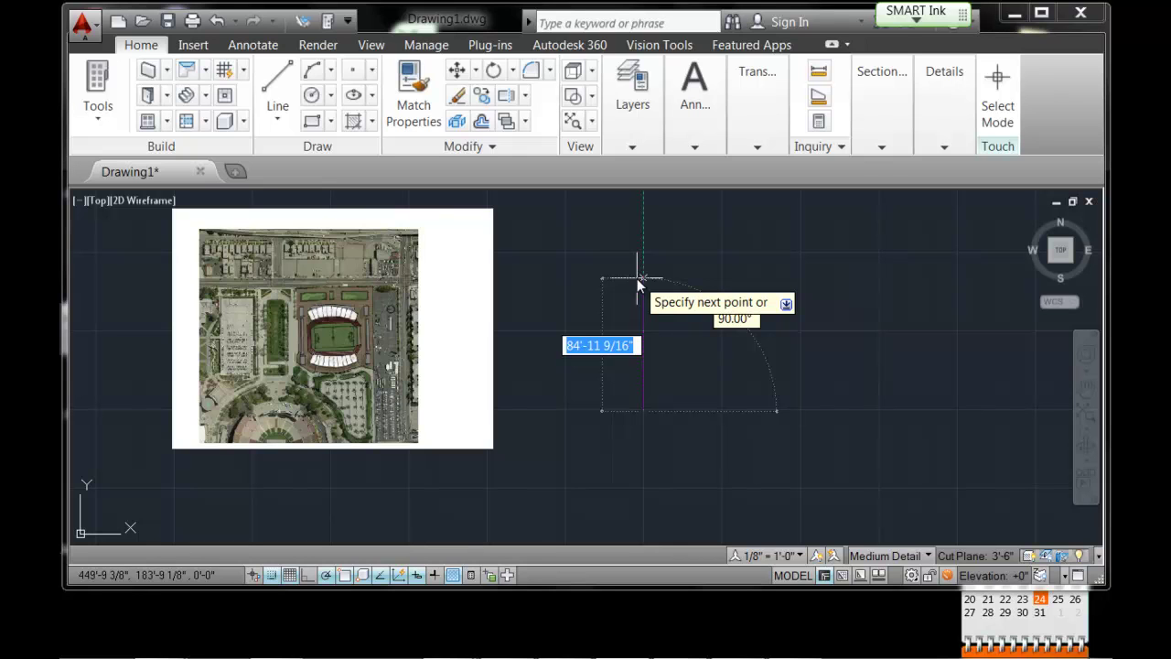
text(100)
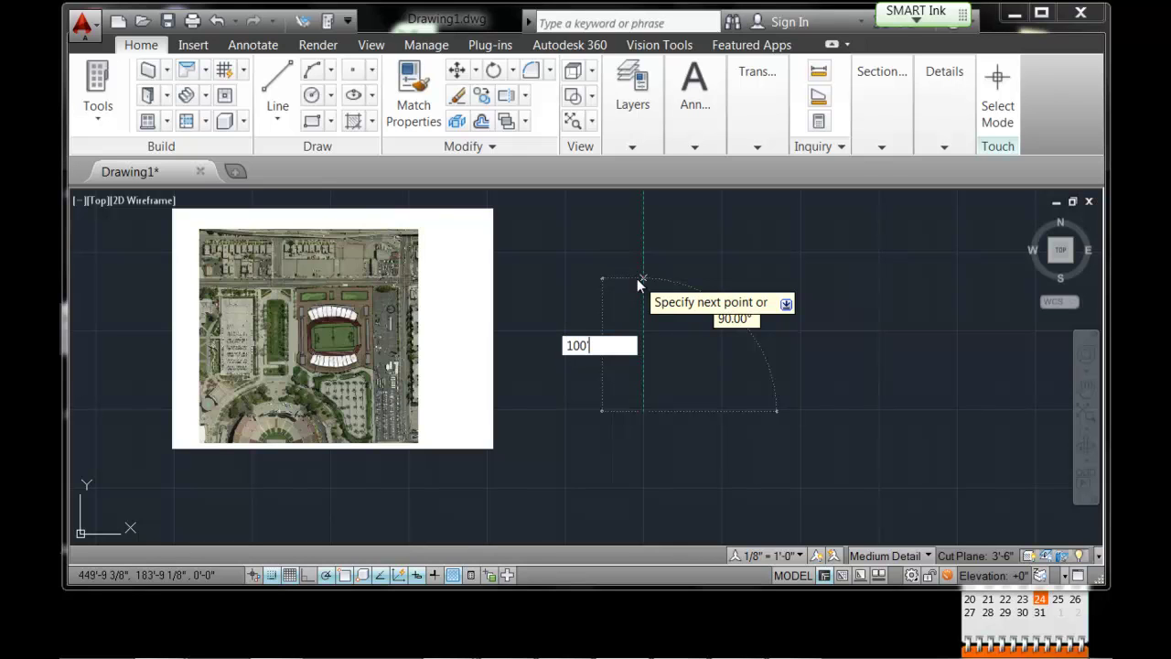
key(Return)
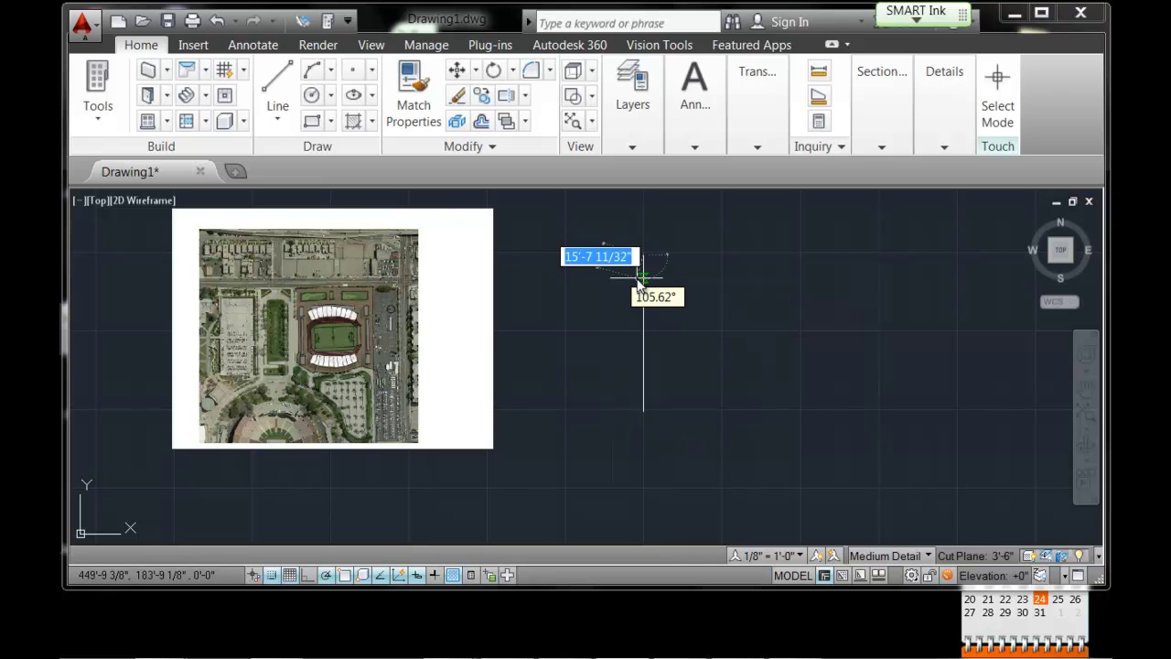
key(Return)
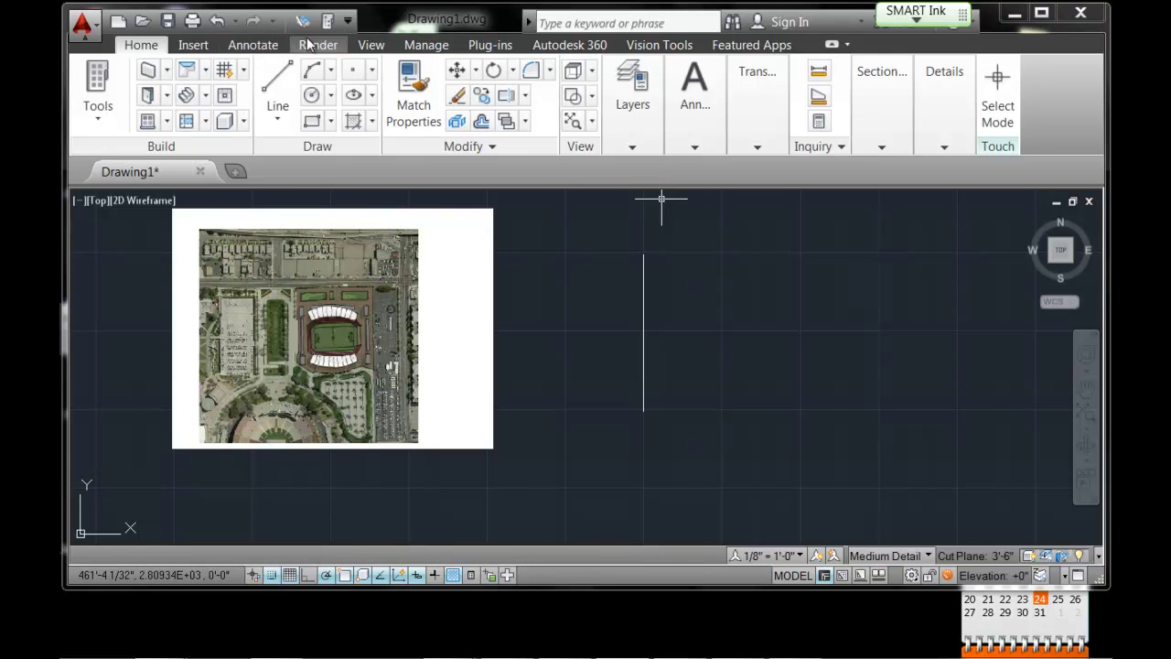
- Restore the command line from the View tab and enter the ALIGN command
click(371, 46)
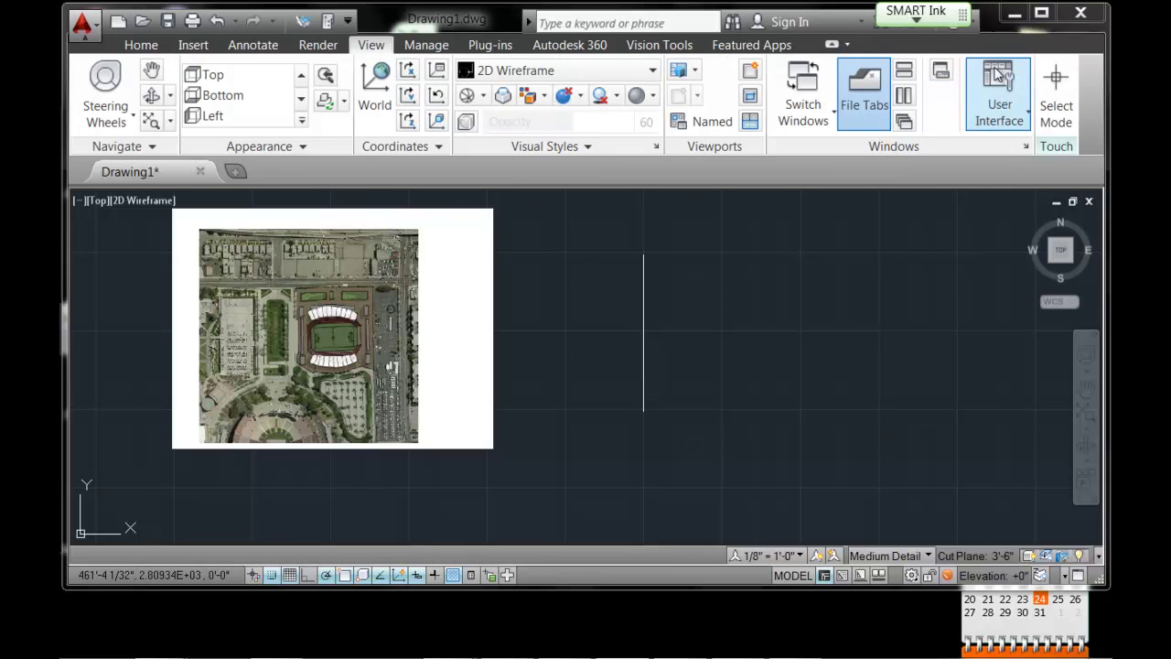
click(942, 75)
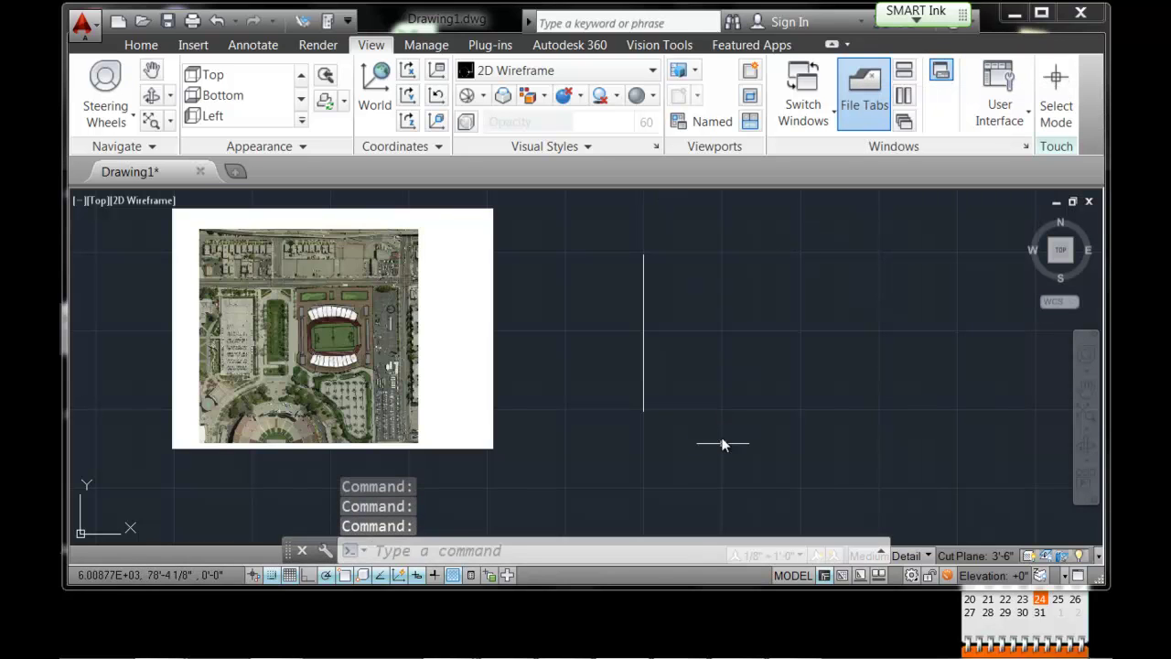
click(510, 552)
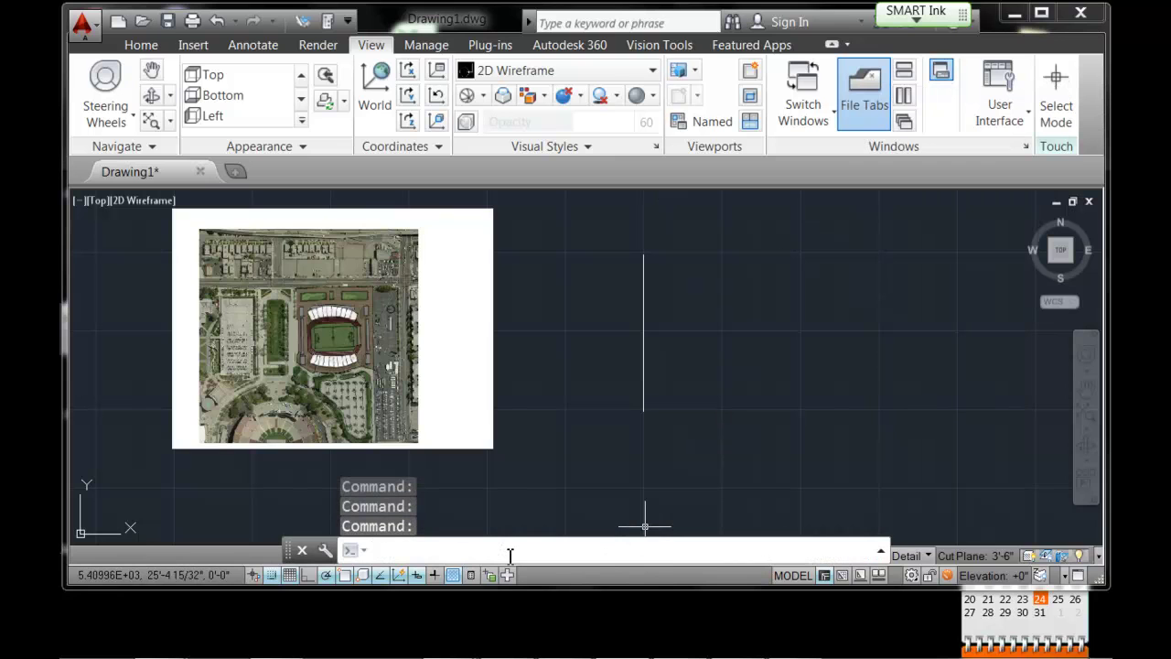
text(align)
- Select the aerial image and its white frame as the objects to align
key(Return)
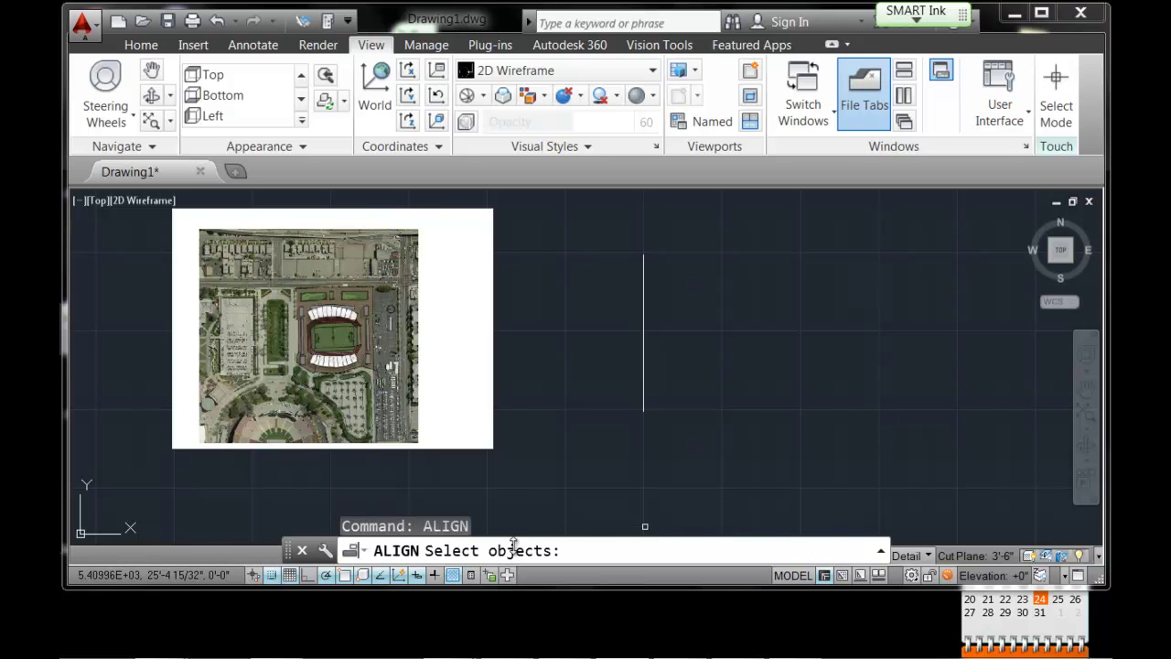
click(491, 297)
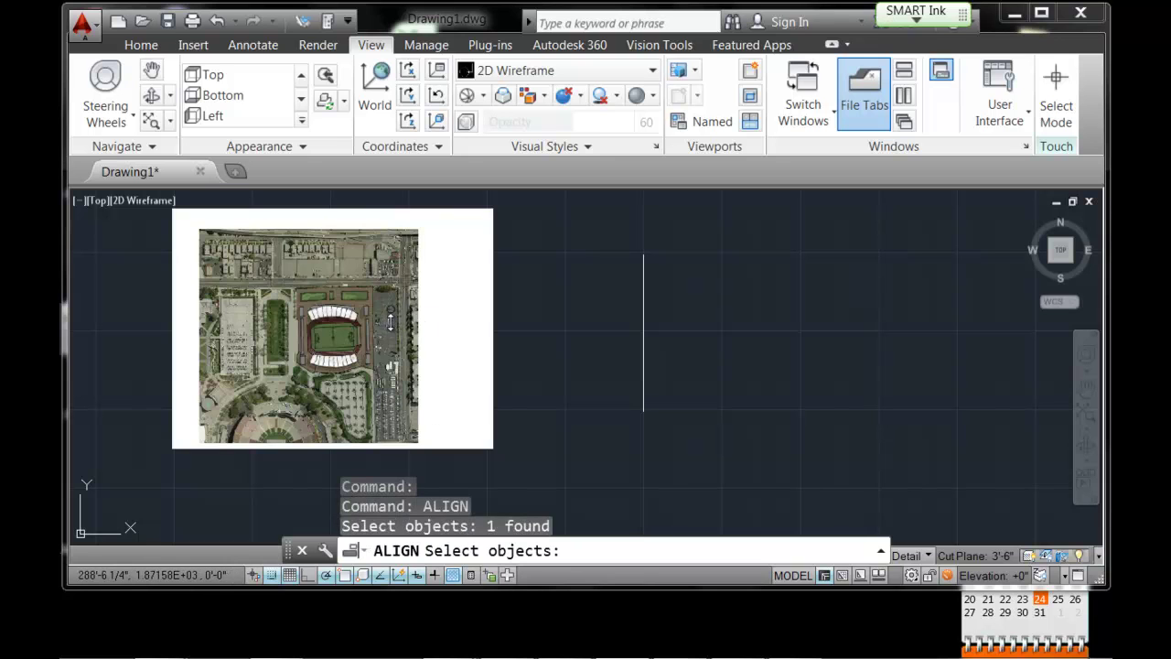
click(491, 294)
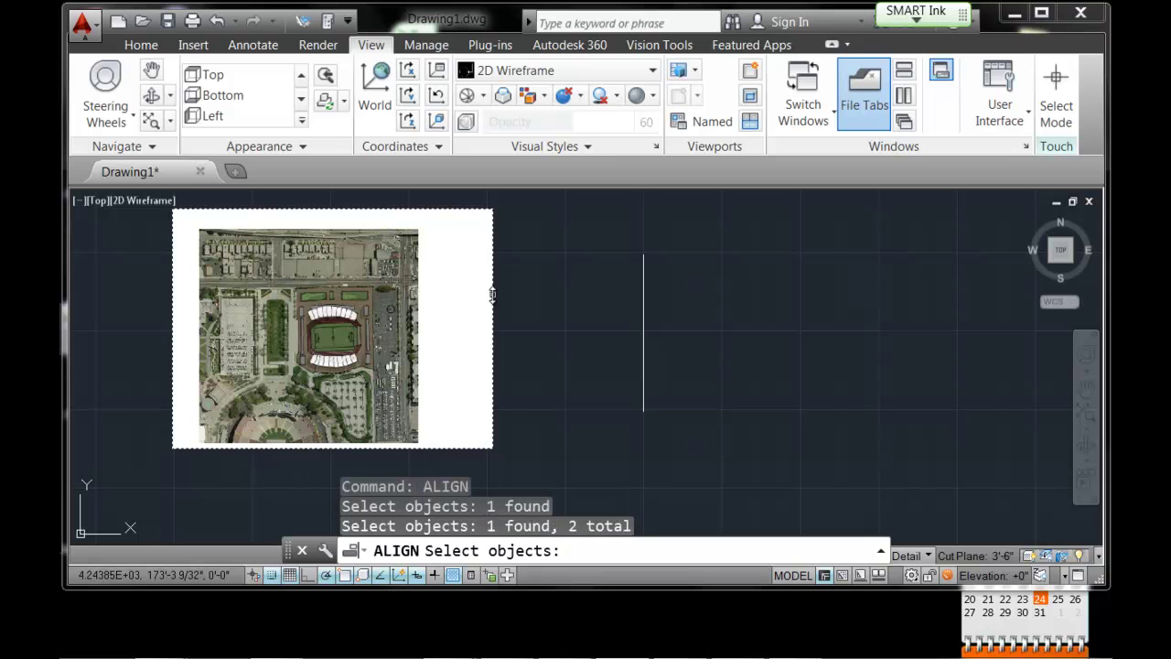
key(Return)
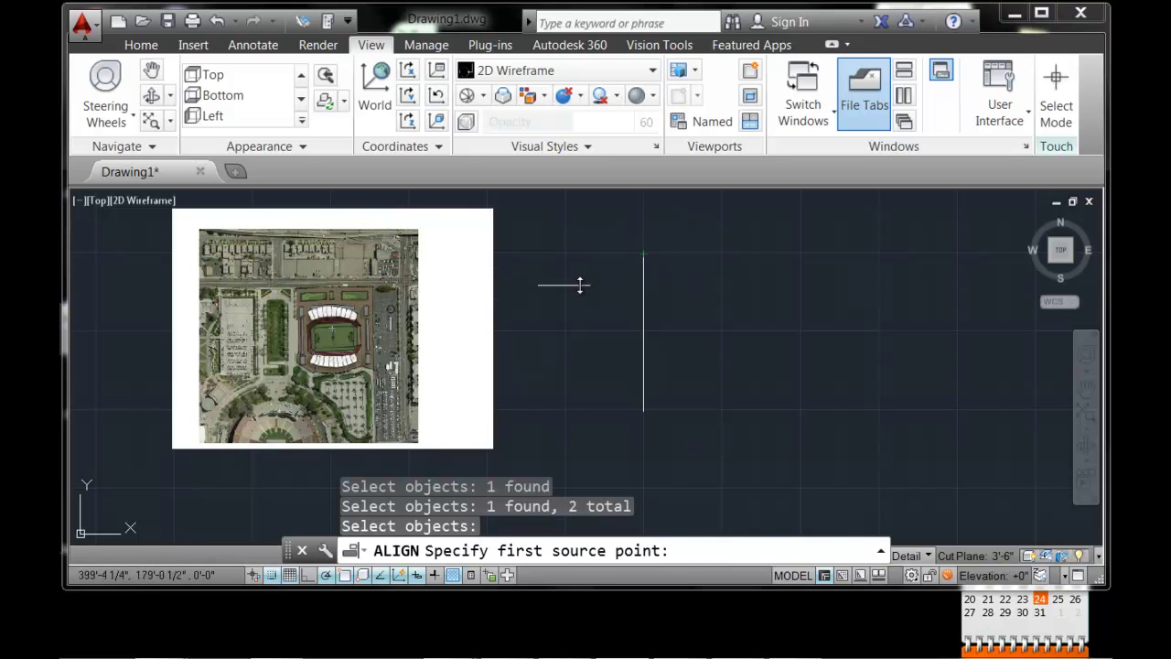
- Match the scale bar's top and bottom ends to the 100-foot line's endpoints, scaling the image (Y)
click(392, 315)
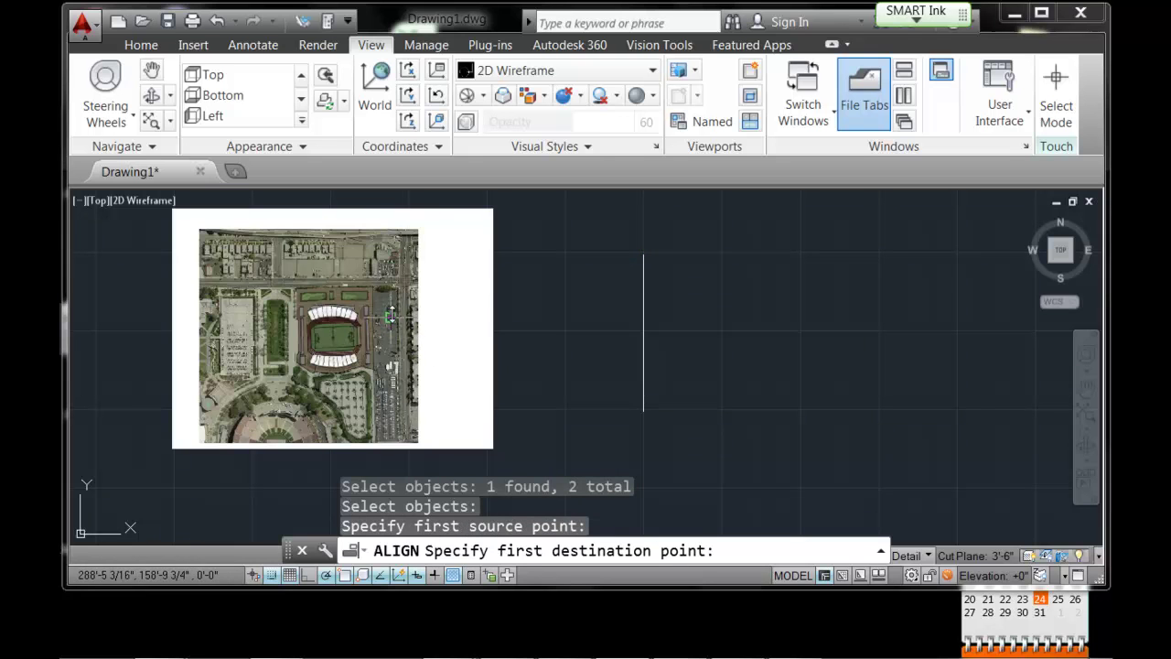
click(642, 254)
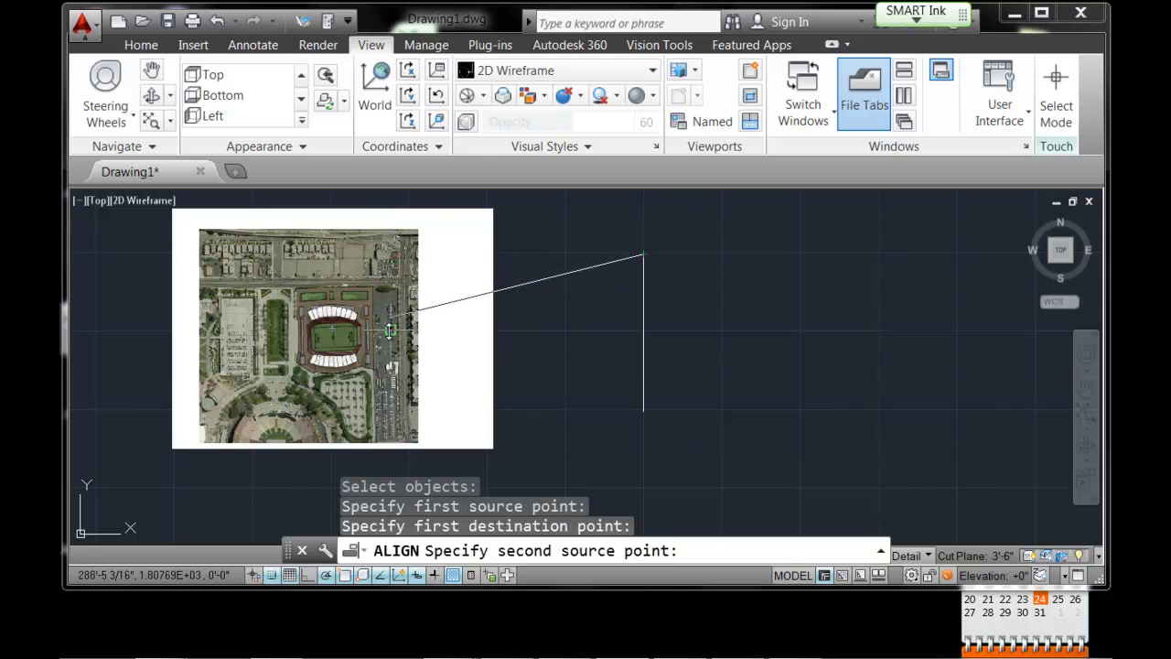
click(389, 330)
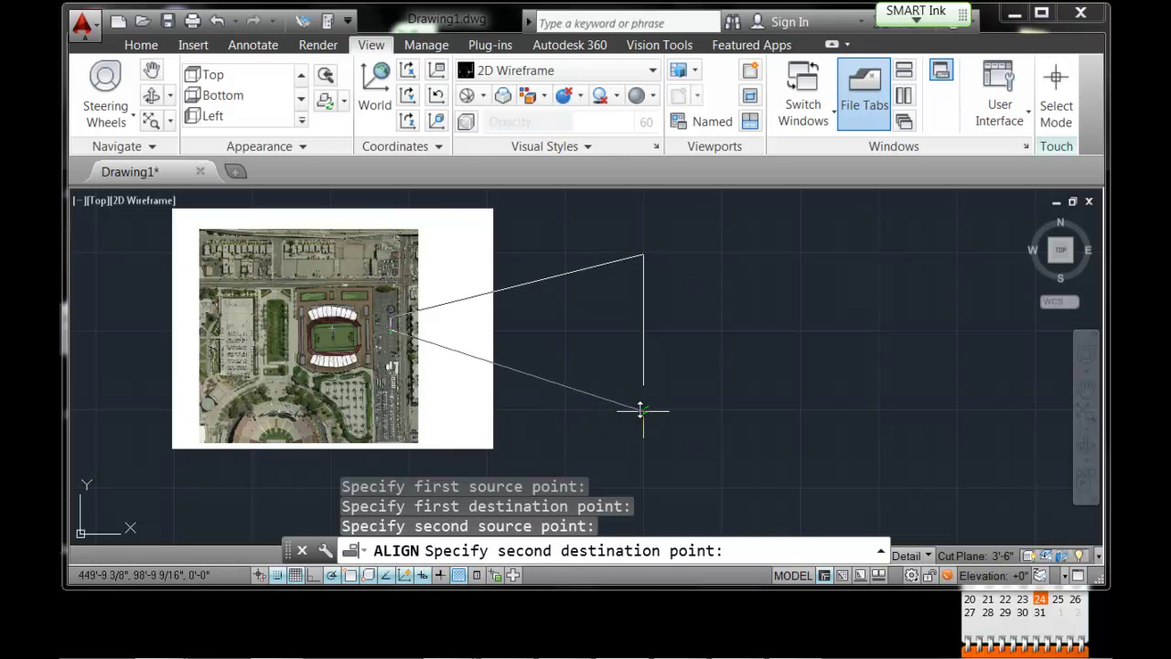
click(643, 410)
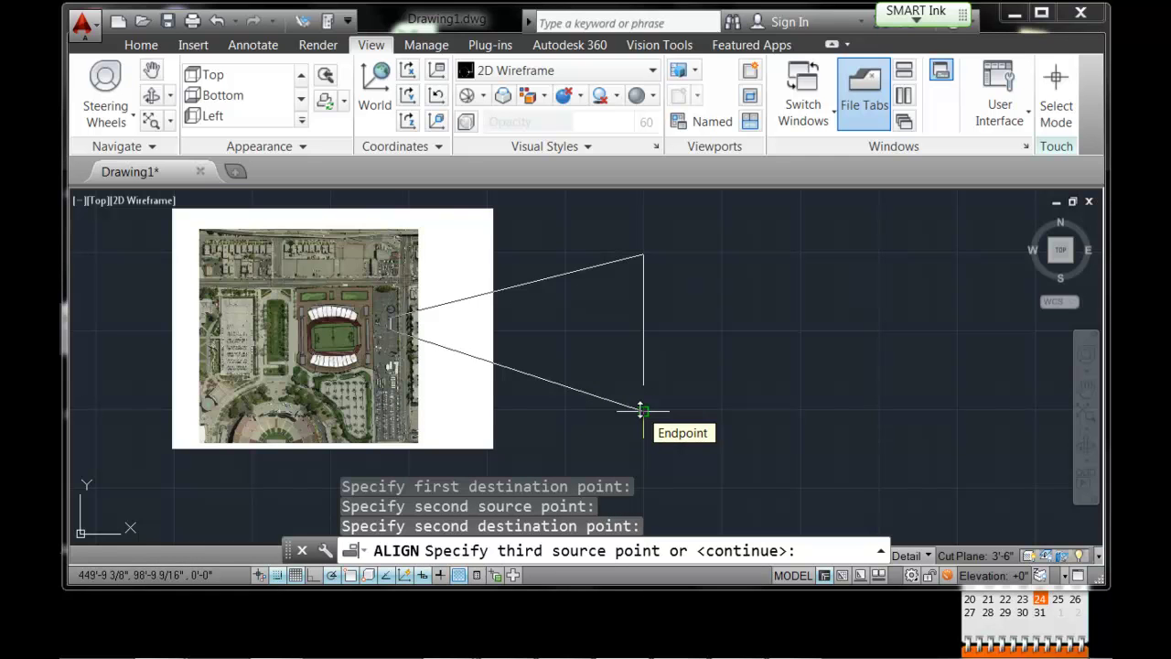
key(Return)
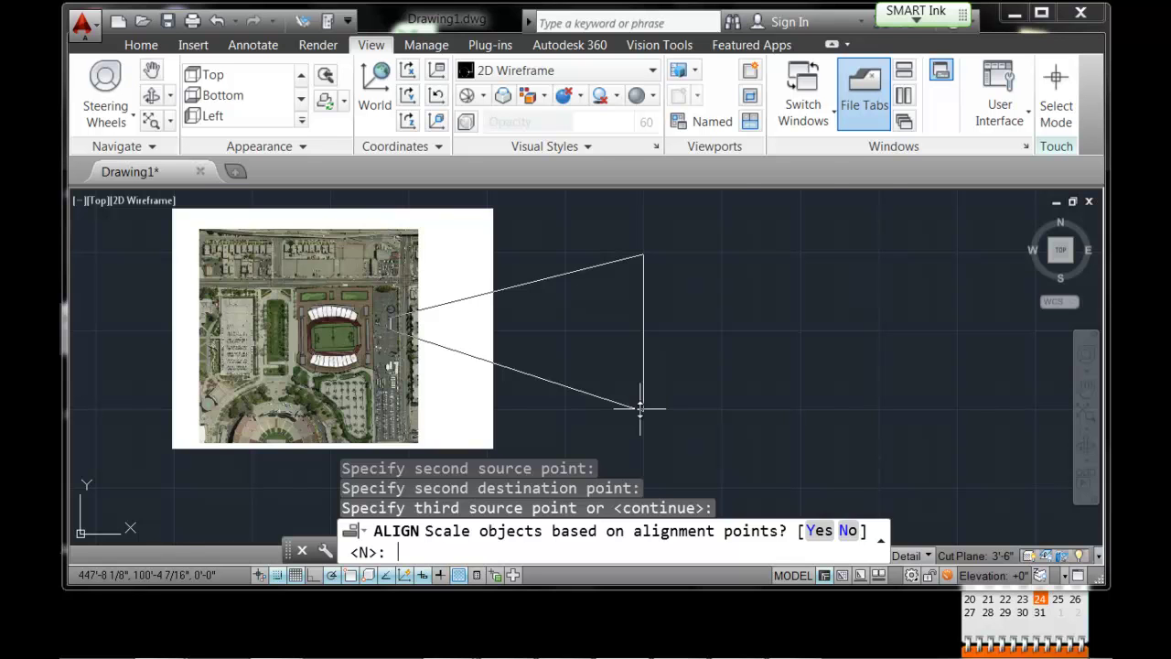
text(y)
key(Return)
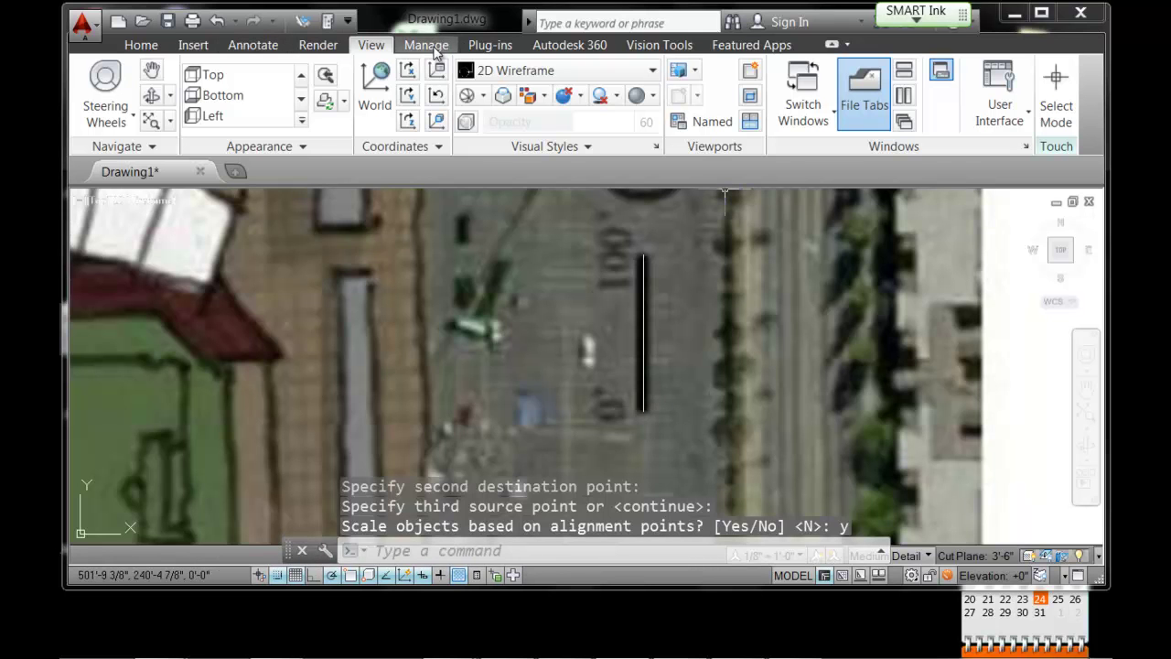
- Place a linear dimension between the line's endpoints, to its right, and zoom in to read 100'-0"
click(254, 44)
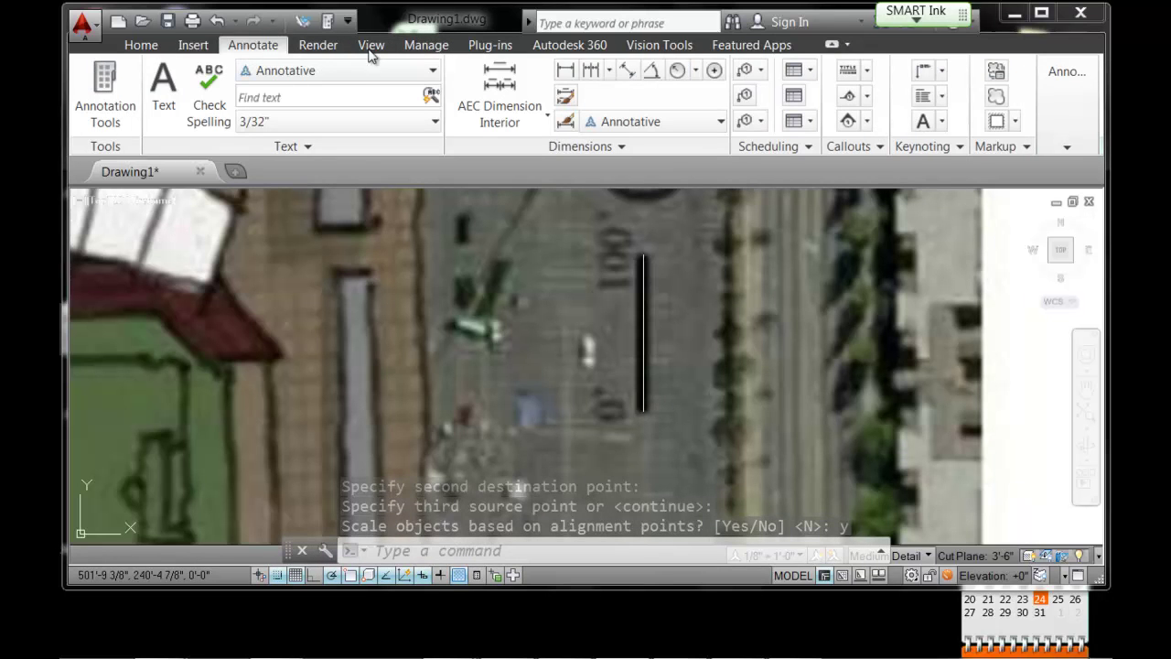
click(565, 70)
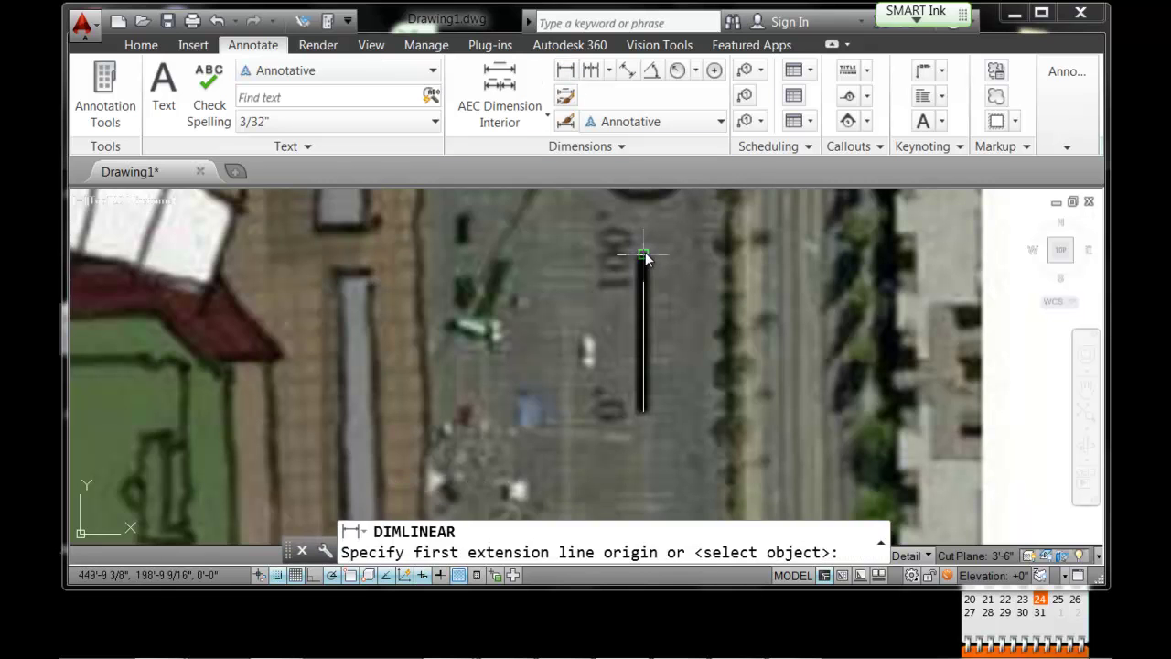
click(643, 255)
click(644, 413)
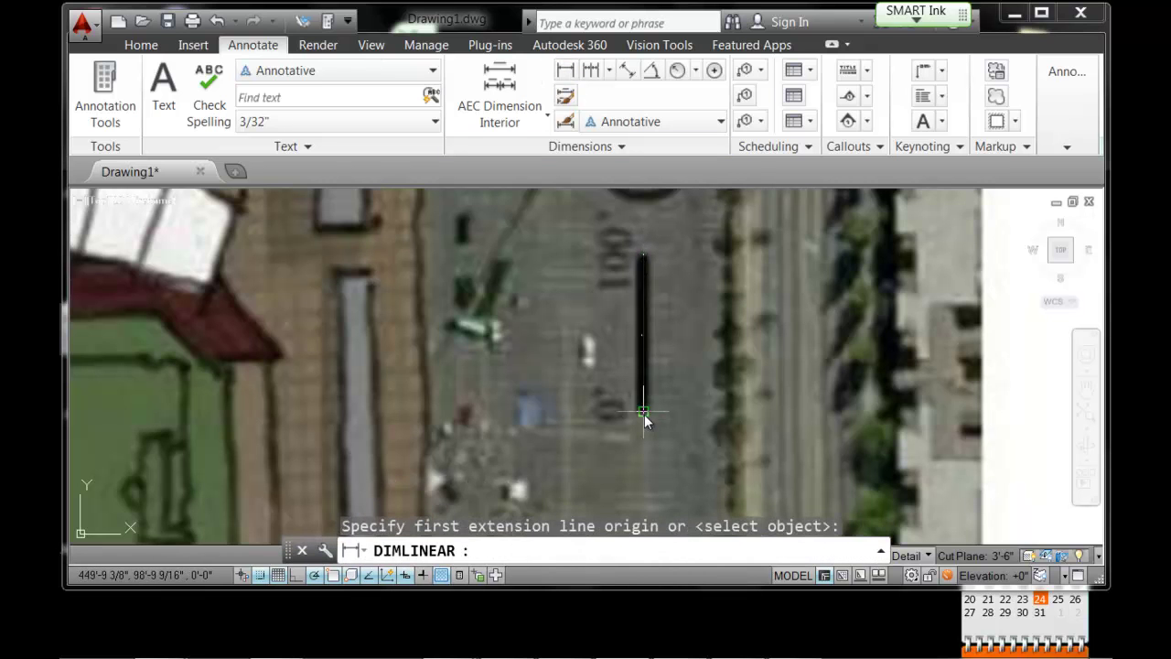
click(785, 412)
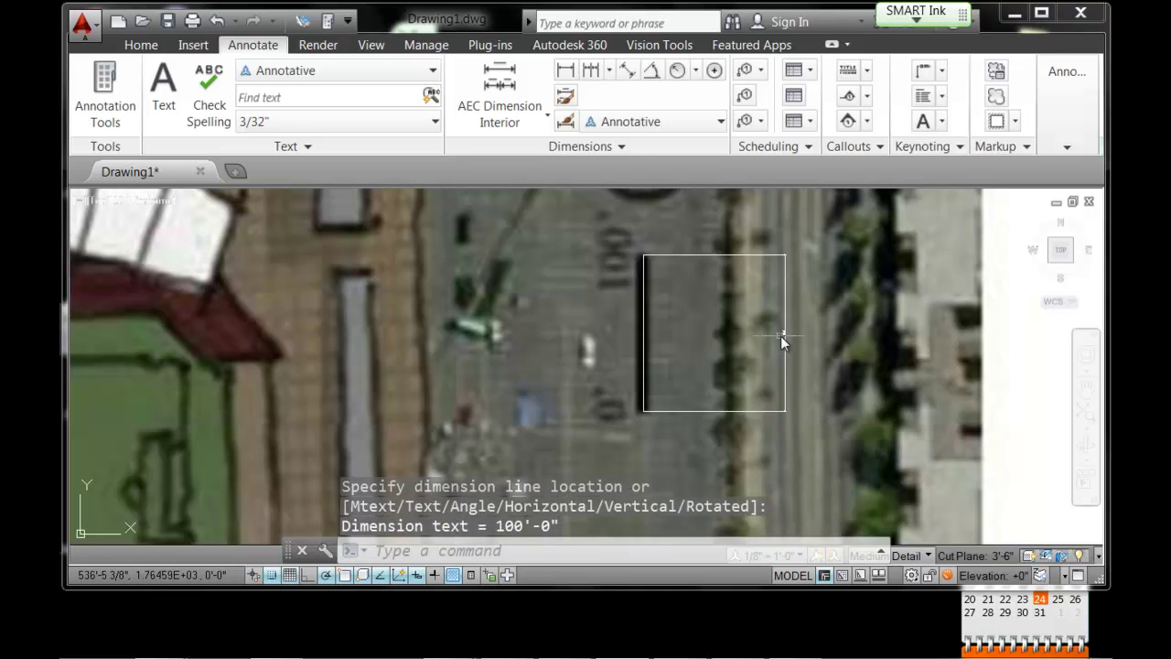
scroll(781, 340, up, 10)
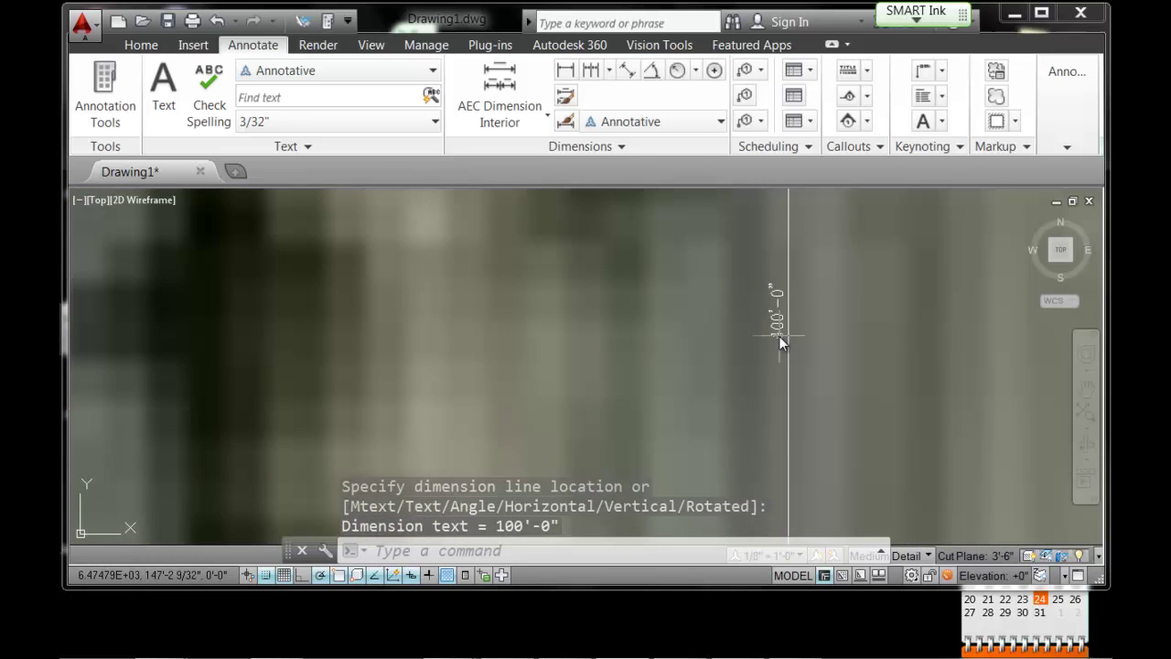
scroll(779, 335, up, 2)
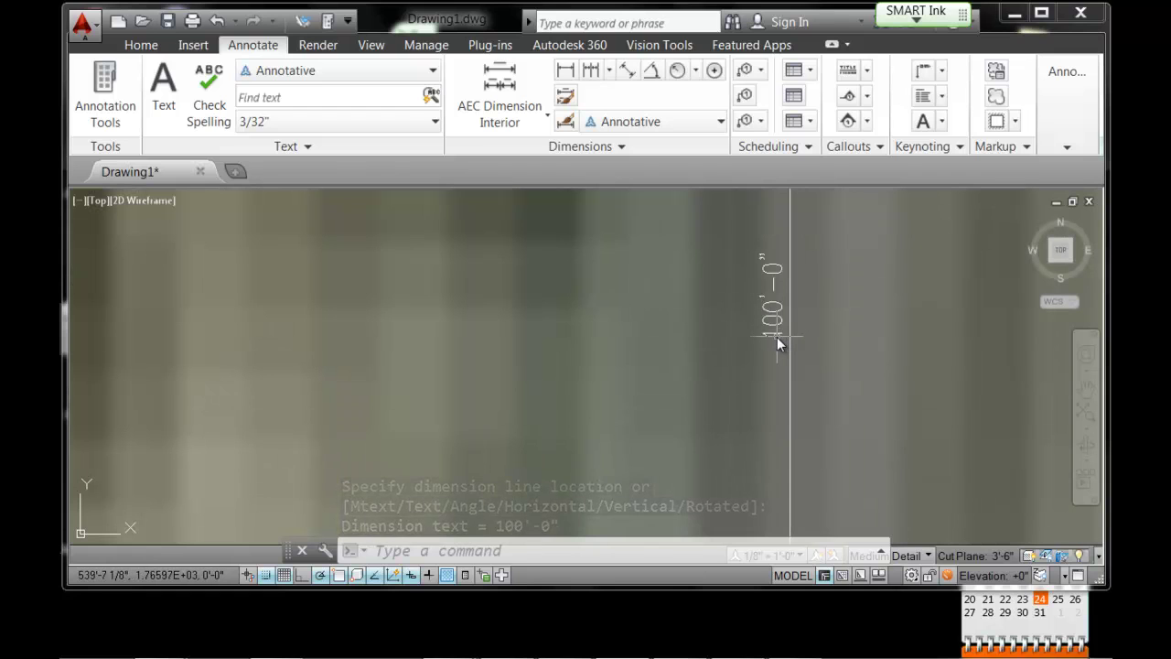